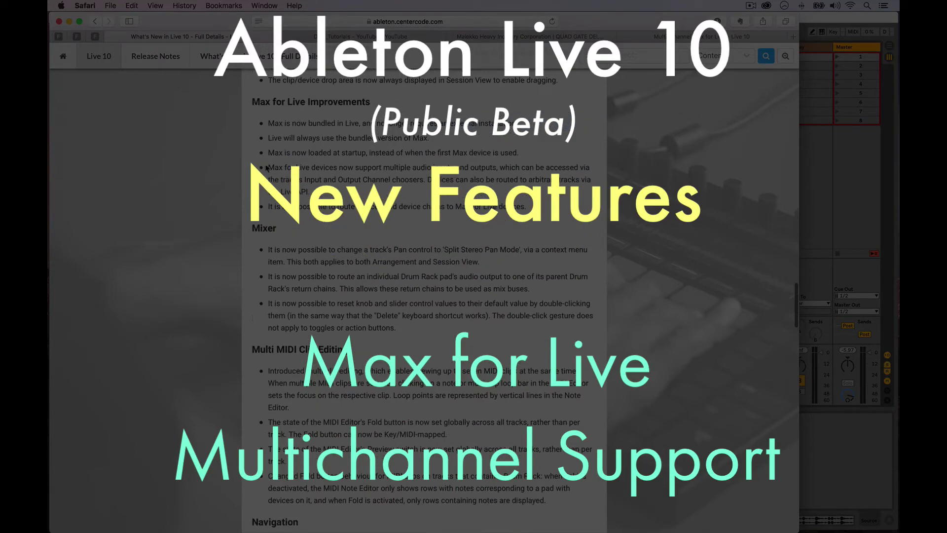
- Highlight the Live 10 release-note sentence saying Max for Live devices support multiple audio inputs and outputs
{"action": "left_click_drag", "start_coordinate": [269, 167], "coordinate": [308, 188]}
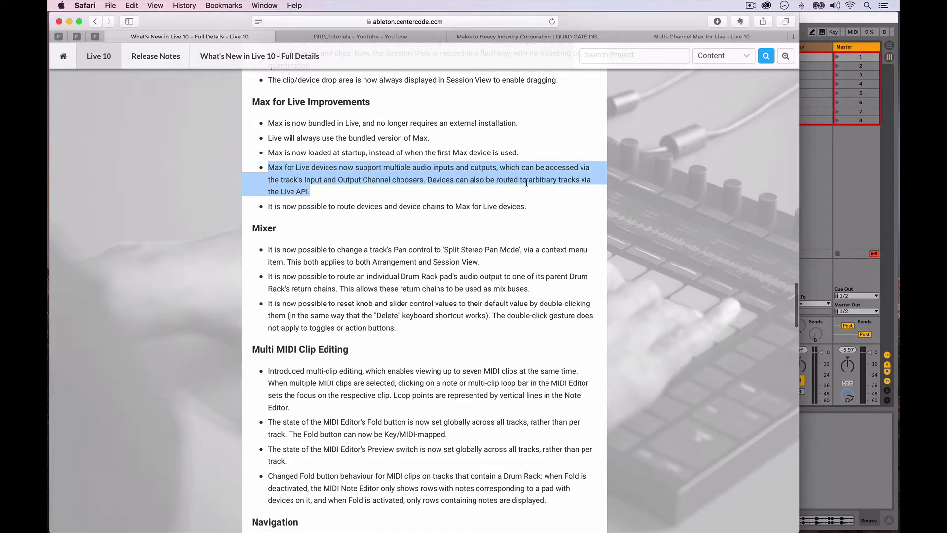
{"action": "left_click", "coordinate": [287, 192]}
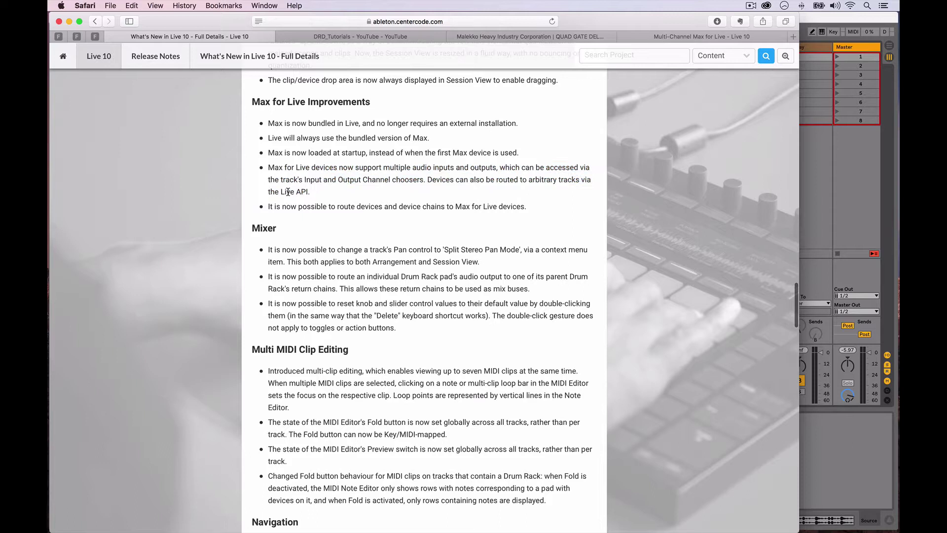
{"action": "left_click_drag", "start_coordinate": [267, 168], "coordinate": [594, 185]}
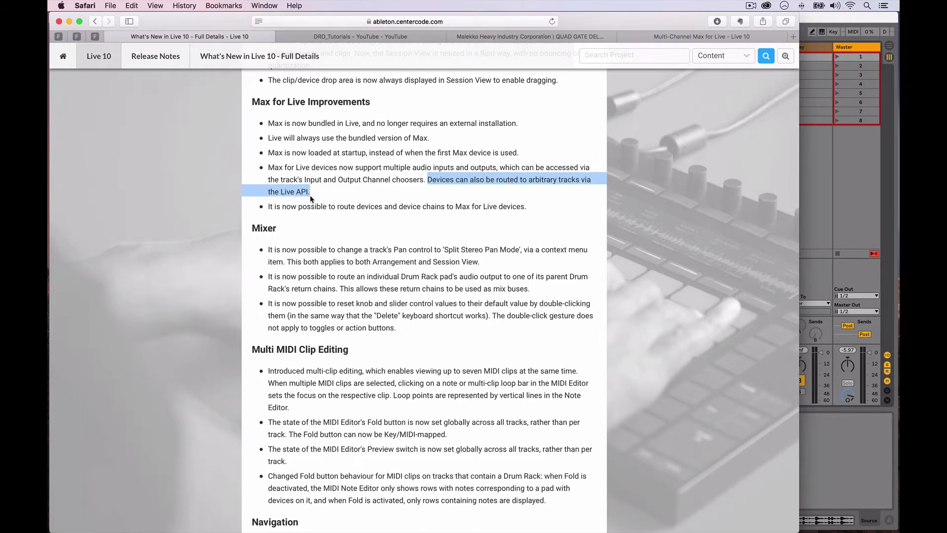
{"action": "left_click_drag", "start_coordinate": [268, 167], "coordinate": [425, 178]}
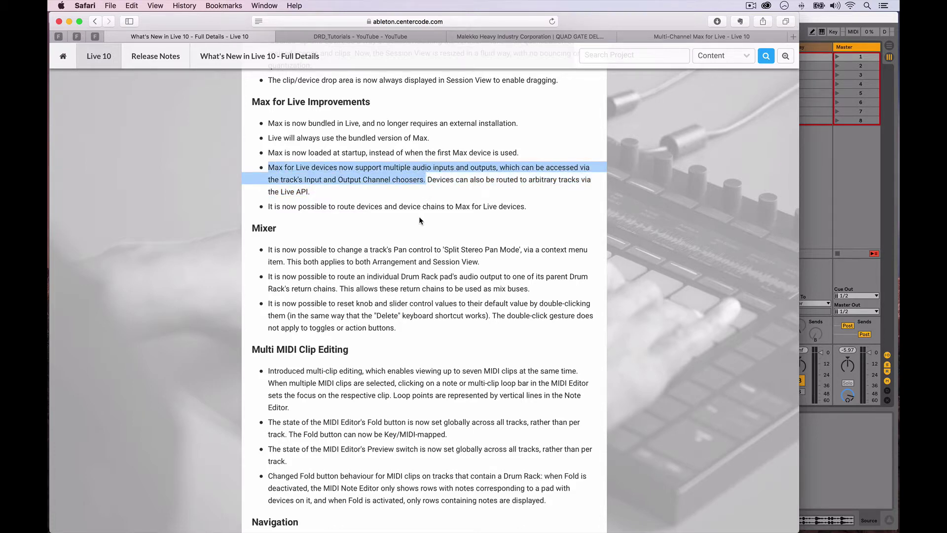
- Load TestQuad.1.amxd from the Max for Live collection onto the first Source track
{"action": "key", "text": "super+Tab"}
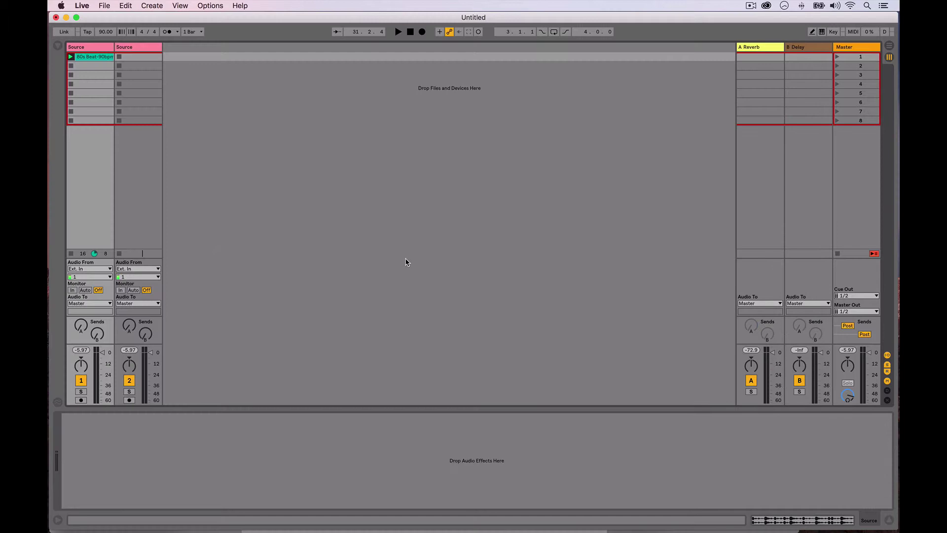
{"action": "left_click", "coordinate": [86, 48]}
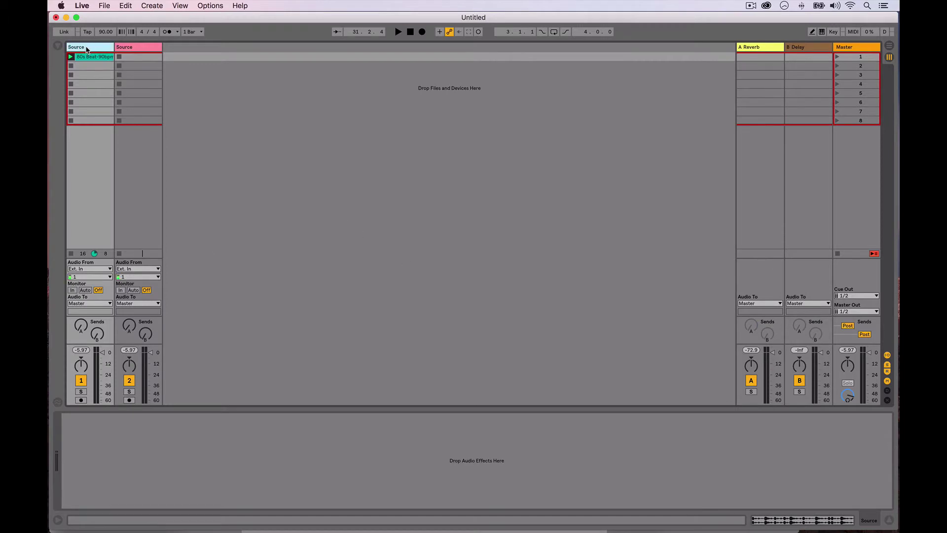
{"action": "left_click", "coordinate": [57, 47]}
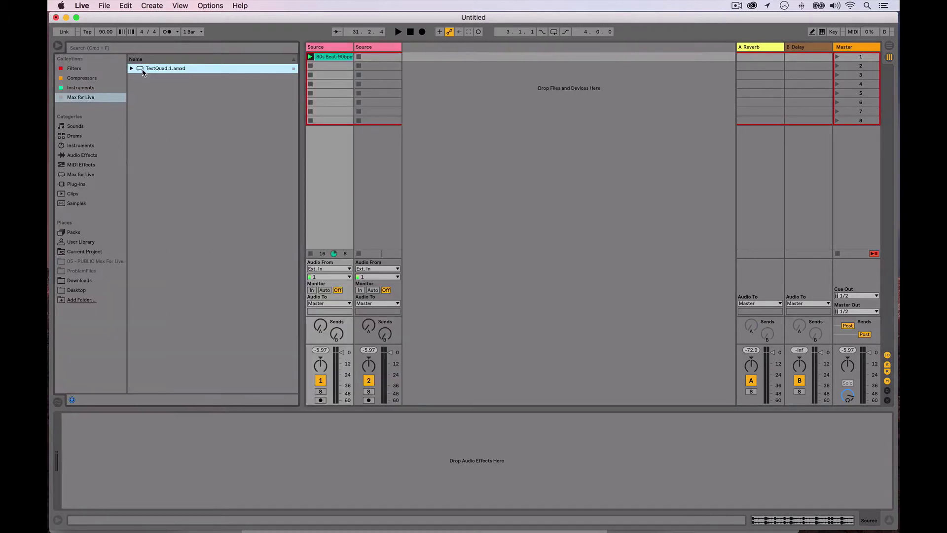
{"action": "left_click_drag", "start_coordinate": [142, 72], "coordinate": [326, 181]}
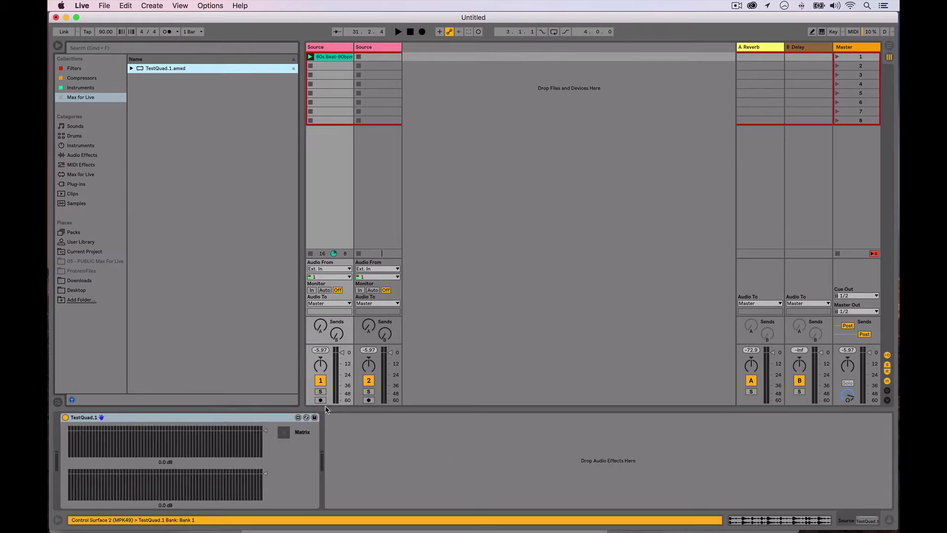
{"action": "left_click", "coordinate": [223, 423]}
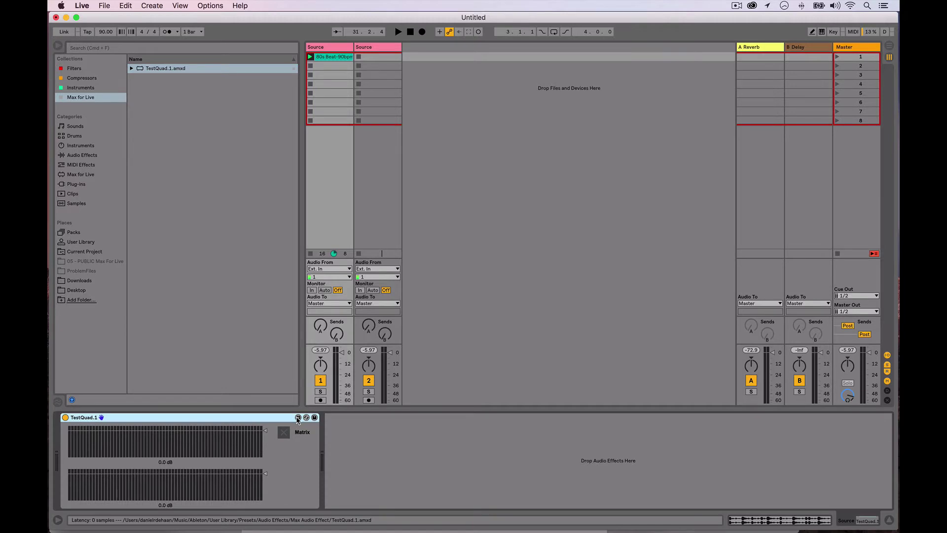
- Open TestQuad.1 in Max's patching view and inspect its plugout~, gain~ and matrix~ 64 64 objects
{"action": "left_click", "coordinate": [298, 418]}
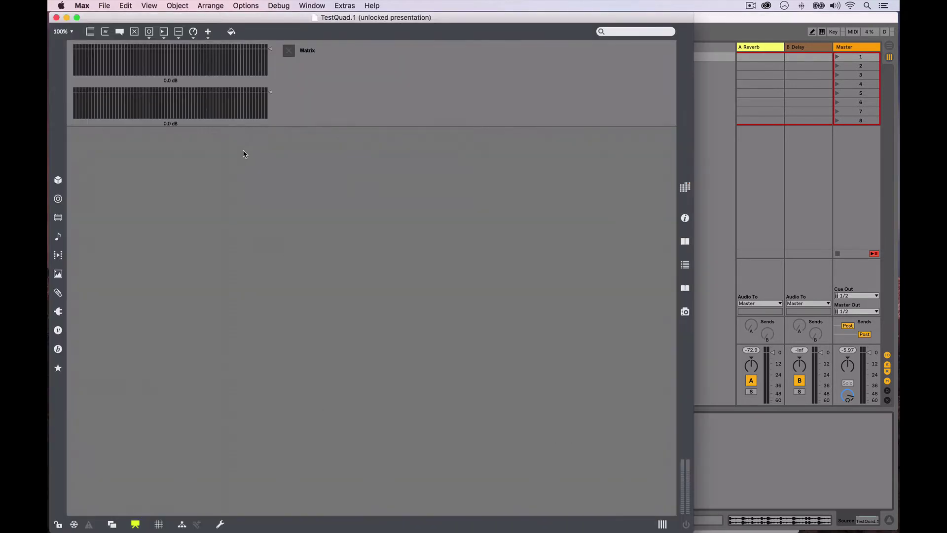
{"action": "key", "text": "super+alt+e"}
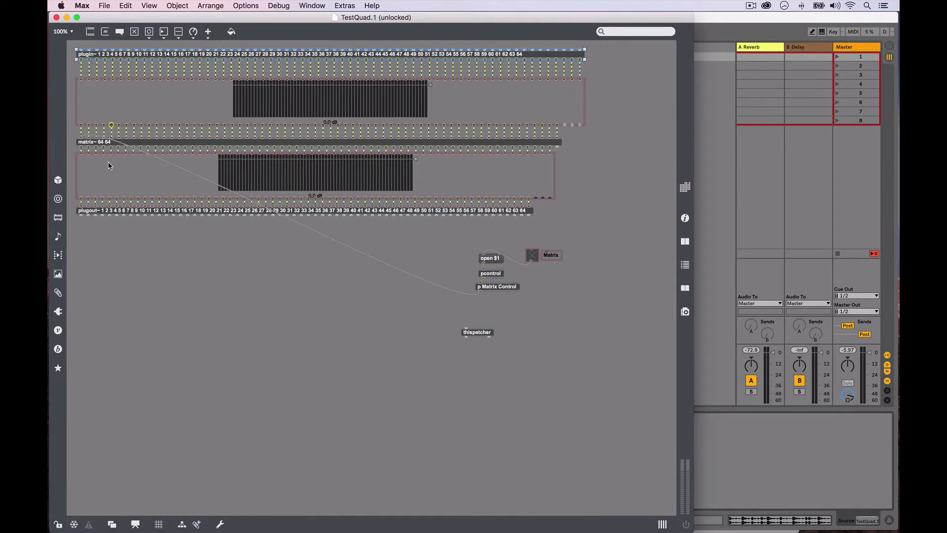
{"action": "left_click", "coordinate": [98, 214]}
{"action": "left_click", "coordinate": [458, 106]}
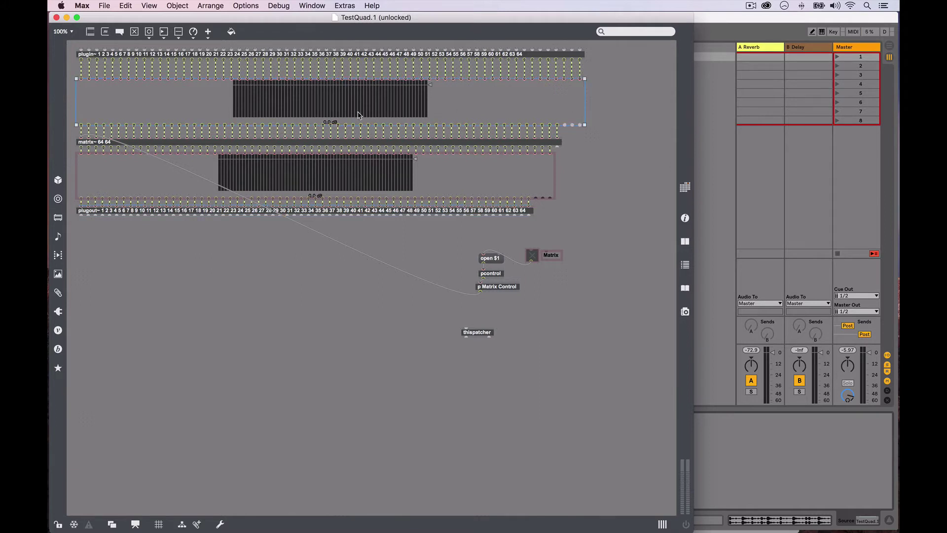
{"action": "left_click", "coordinate": [254, 144]}
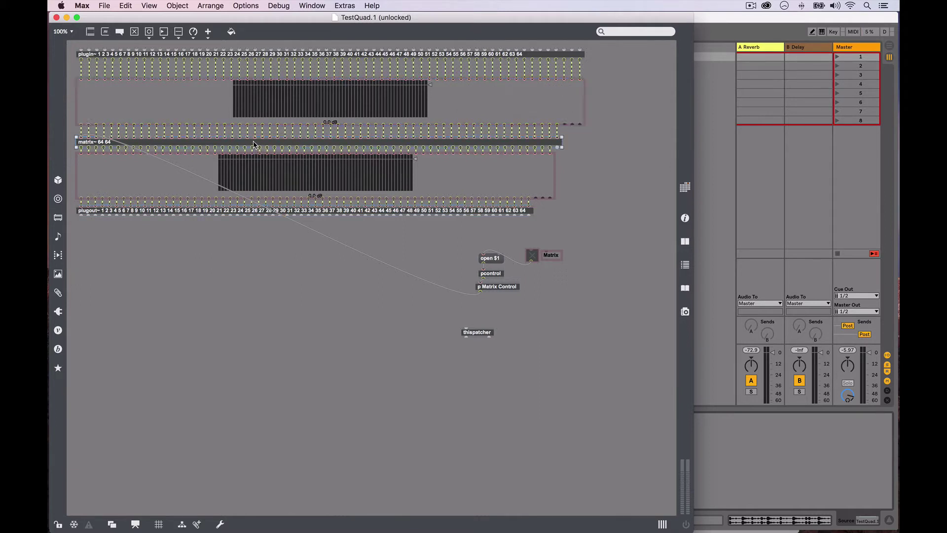
- Lock the patcher, check the matrix~ routing window, and leave the patch locked
{"action": "key", "text": "super+e"}
{"action": "left_click", "coordinate": [531, 254]}
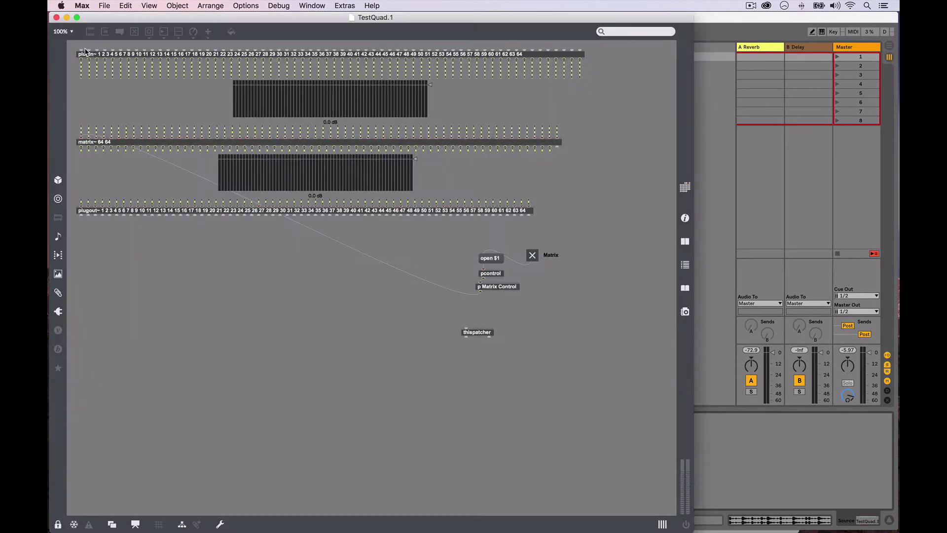
{"action": "left_click", "coordinate": [86, 48]}
{"action": "key", "text": "super+e"}
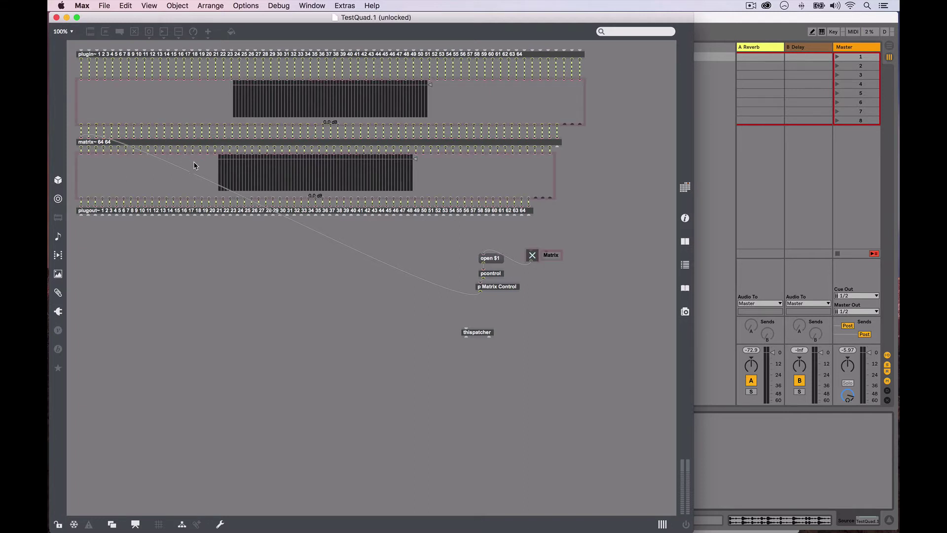
{"action": "key", "text": "super+e"}
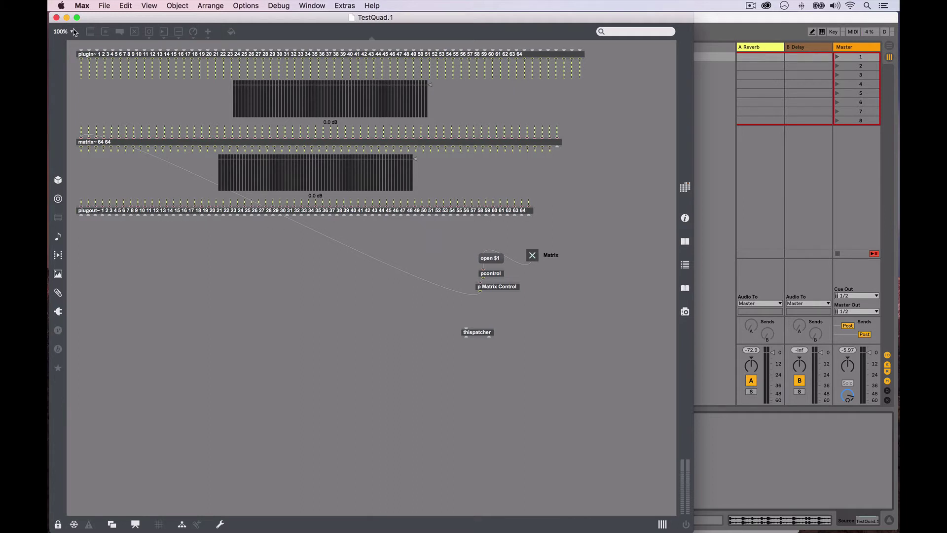
- Close the Max editor, hide the browser and select TestQuad.1 on the first Source track
{"action": "left_click", "coordinate": [56, 18]}
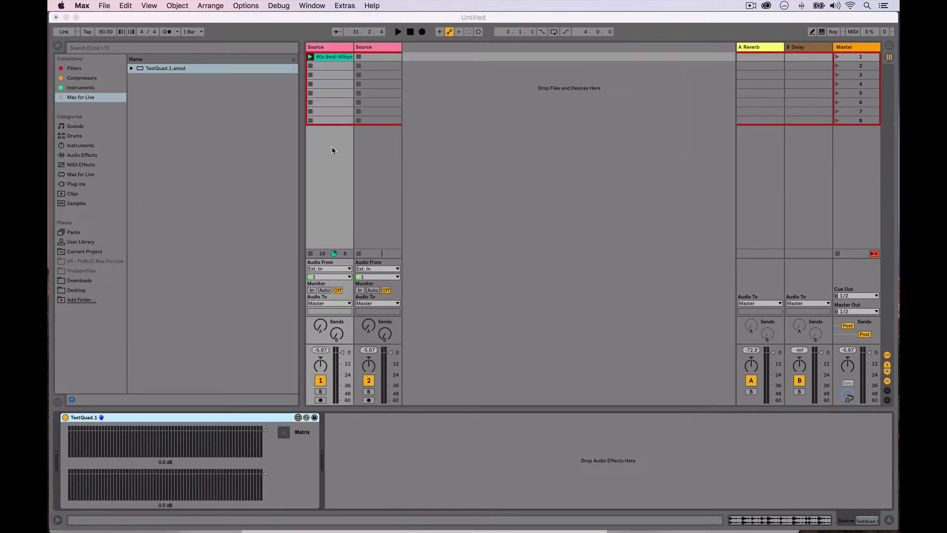
{"action": "left_click", "coordinate": [58, 46]}
{"action": "left_click", "coordinate": [57, 45]}
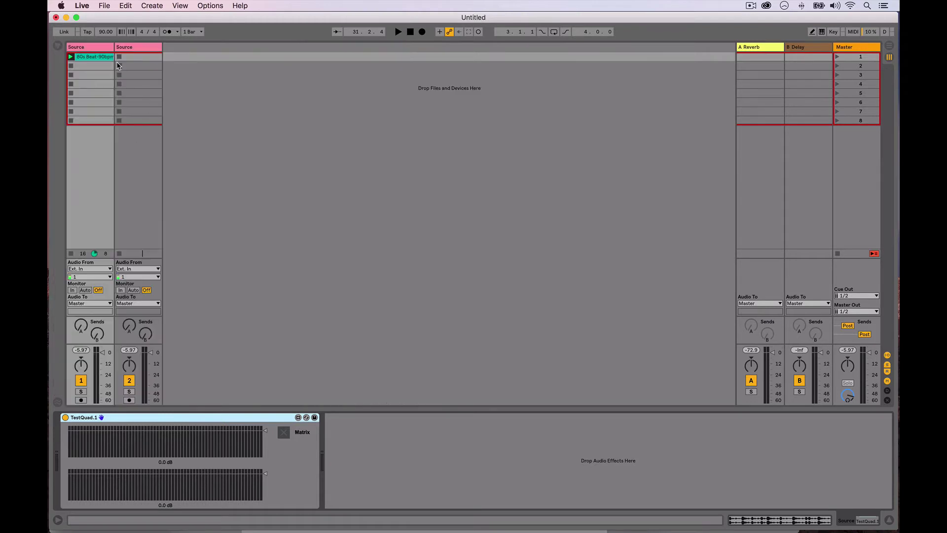
{"action": "left_click", "coordinate": [94, 47]}
{"action": "left_click", "coordinate": [69, 425]}
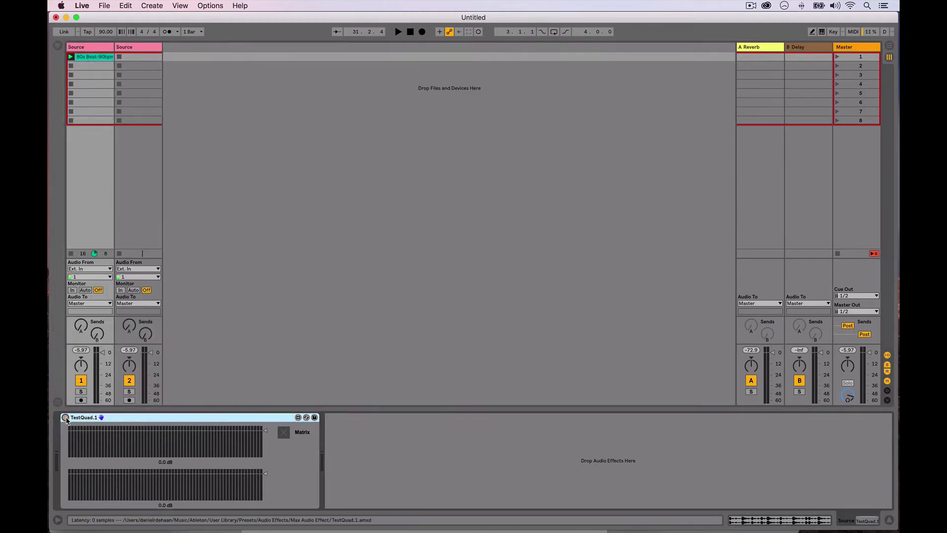
- Start and stop playback of the 80s Beat-90bpm clip to watch TestQuad.1's input meters
{"action": "key", "text": "space"}
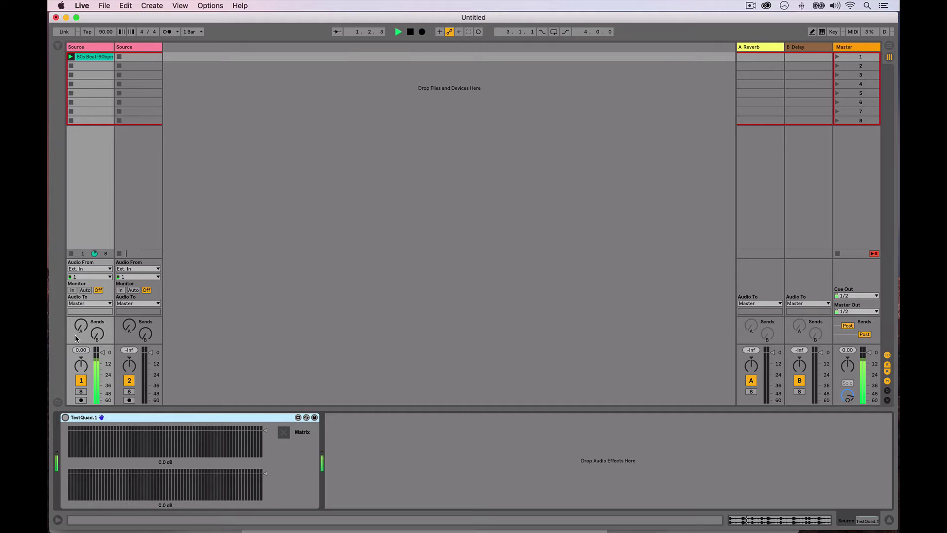
{"action": "key", "text": "space"}
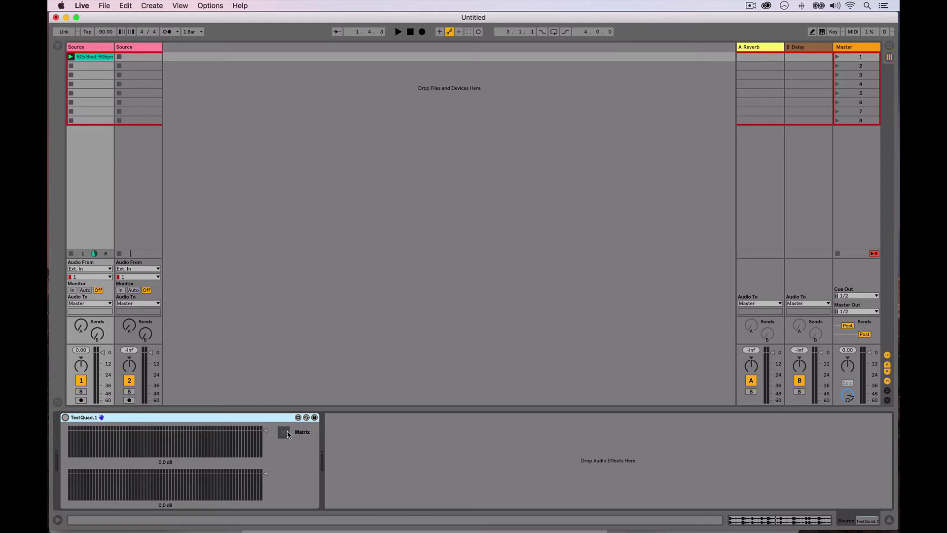
{"action": "left_click", "coordinate": [95, 59]}
{"action": "key", "text": "space"}
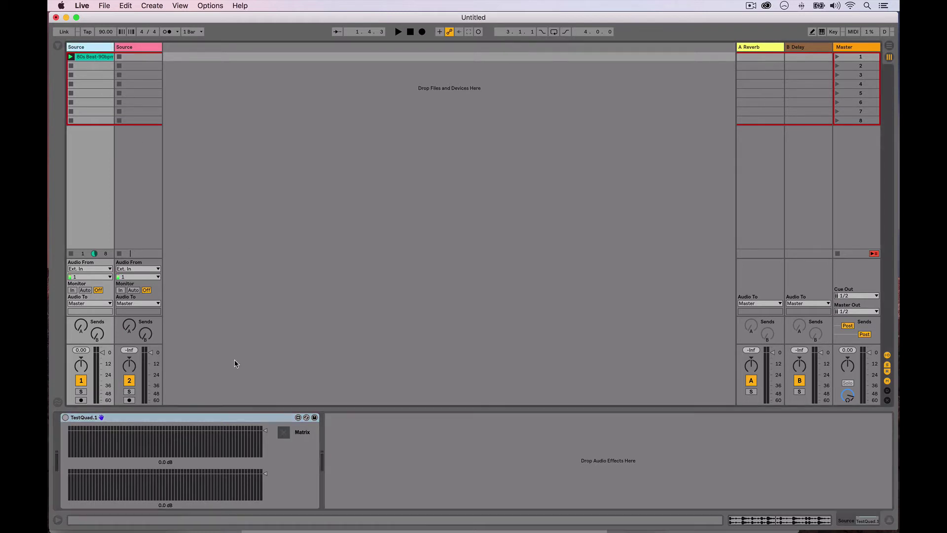
{"action": "key", "text": "space"}
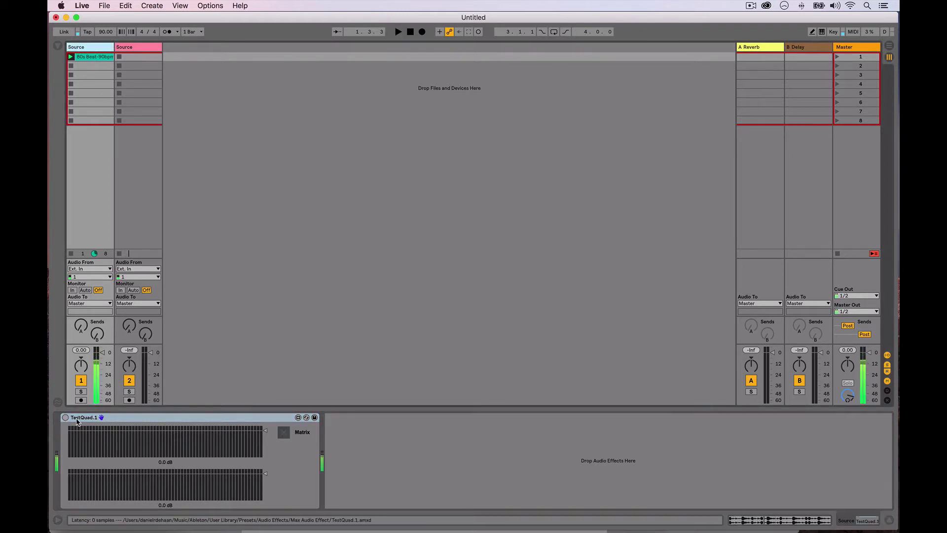
{"action": "left_click", "coordinate": [245, 447]}
{"action": "key", "text": "space"}
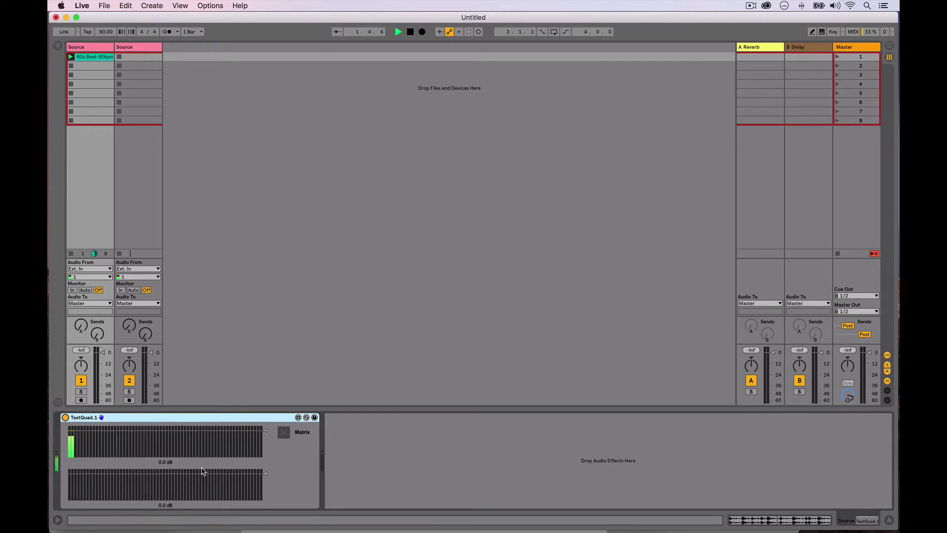
- Connect matrix input 1 to output 1 in TestQuad.1 and keep Source's output on Master
{"action": "left_click", "coordinate": [284, 433]}
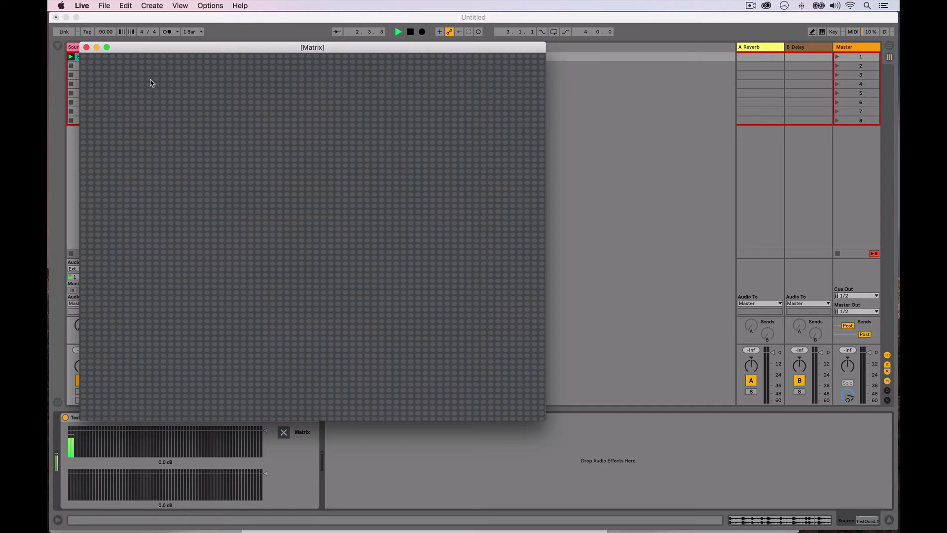
{"action": "left_click", "coordinate": [84, 68]}
{"action": "left_click", "coordinate": [87, 48]}
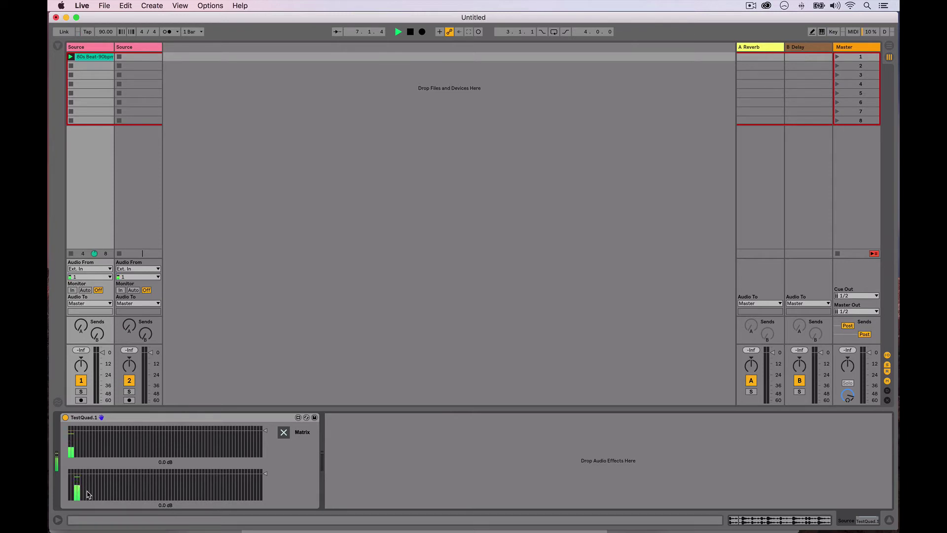
{"action": "left_click", "coordinate": [85, 304]}
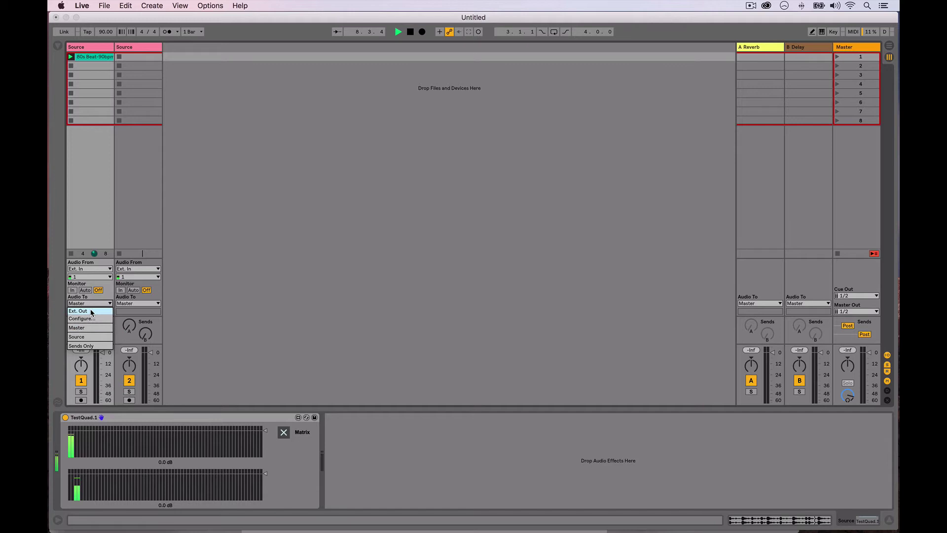
{"action": "key", "text": "Escape"}
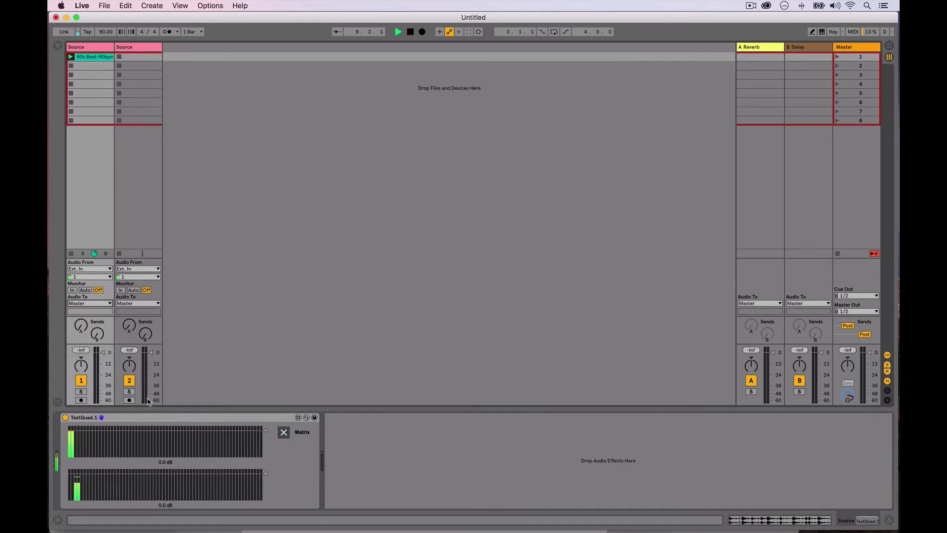
- Recheck the TestQuad.1 matrix and turn the Source track down to about -29 dB
{"action": "left_click", "coordinate": [92, 419]}
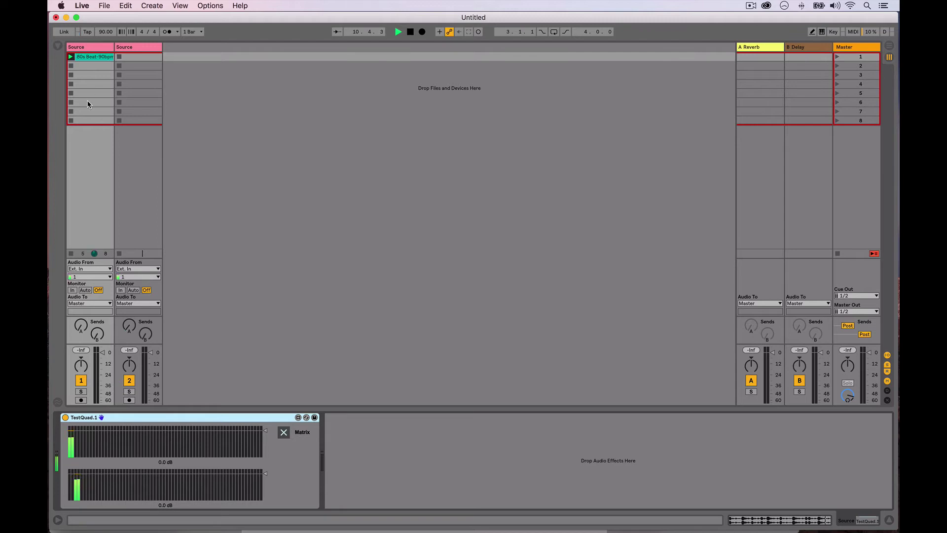
{"action": "left_click", "coordinate": [283, 432]}
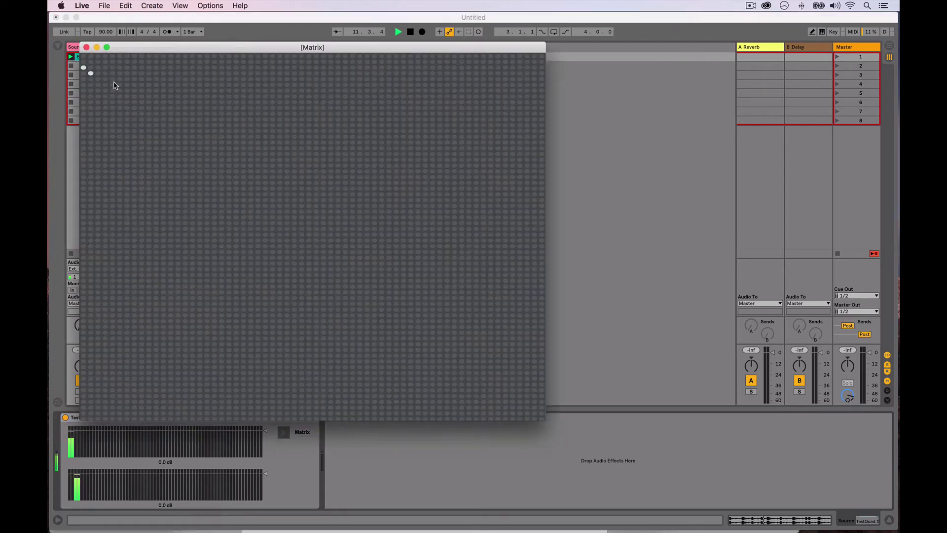
{"action": "left_click", "coordinate": [86, 47]}
{"action": "left_click_drag", "start_coordinate": [102, 352], "coordinate": [103, 380]}
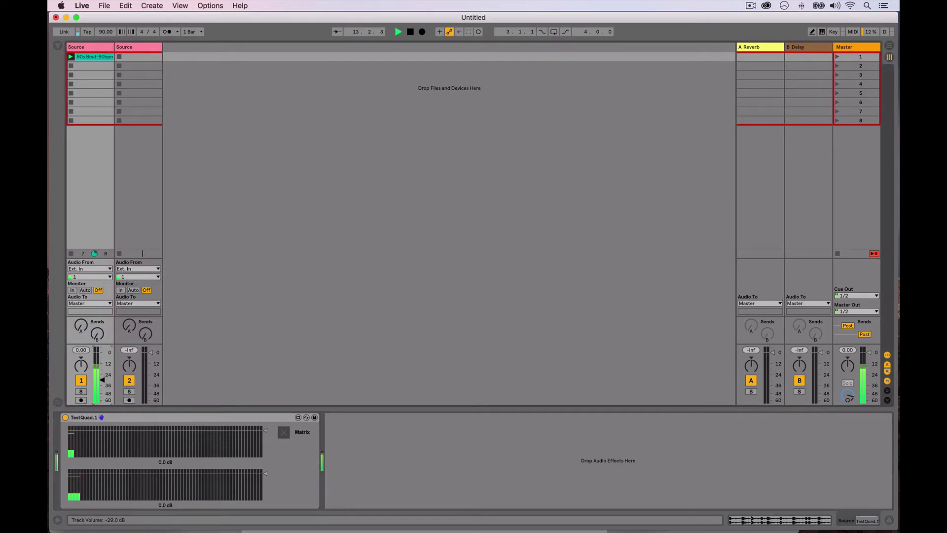
- Rename the second track to 'Rec'
{"action": "left_click", "coordinate": [133, 48]}
{"action": "key", "text": "super+r"}
{"action": "type", "text": "R"}
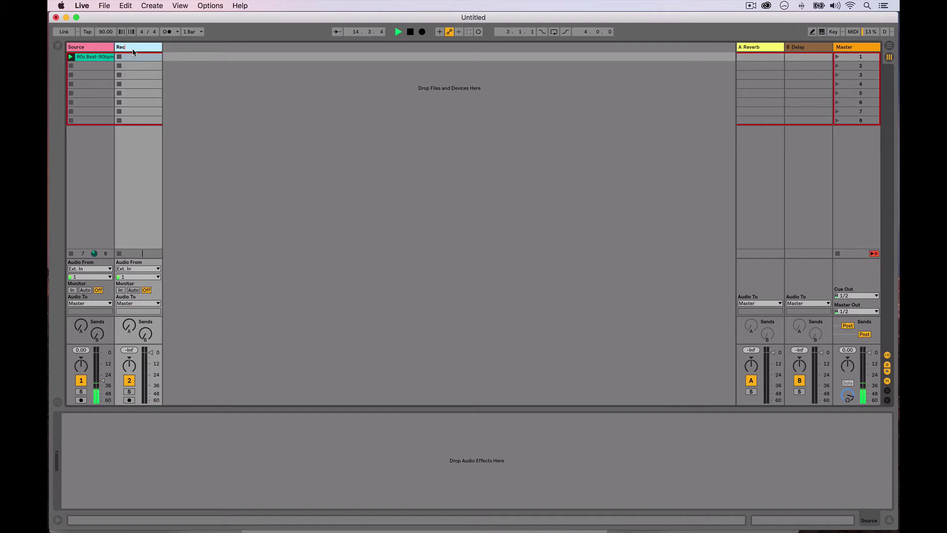
{"action": "type", "text": "ec"}
{"action": "key", "text": "Return"}
- Set Rec's input to Source on 3/4-TestQuad.1 with Monitor set to In
{"action": "left_click", "coordinate": [133, 270]}
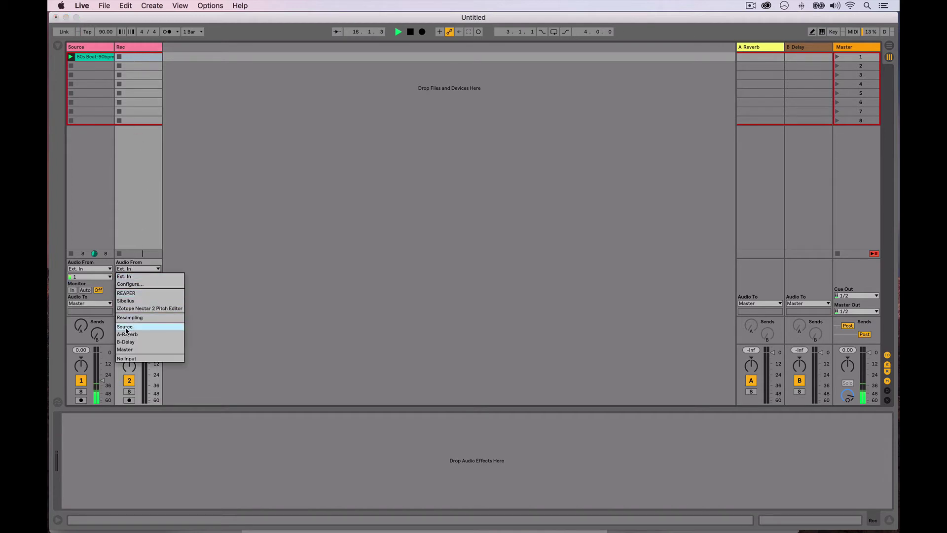
{"action": "left_click", "coordinate": [125, 326]}
{"action": "left_click", "coordinate": [127, 278]}
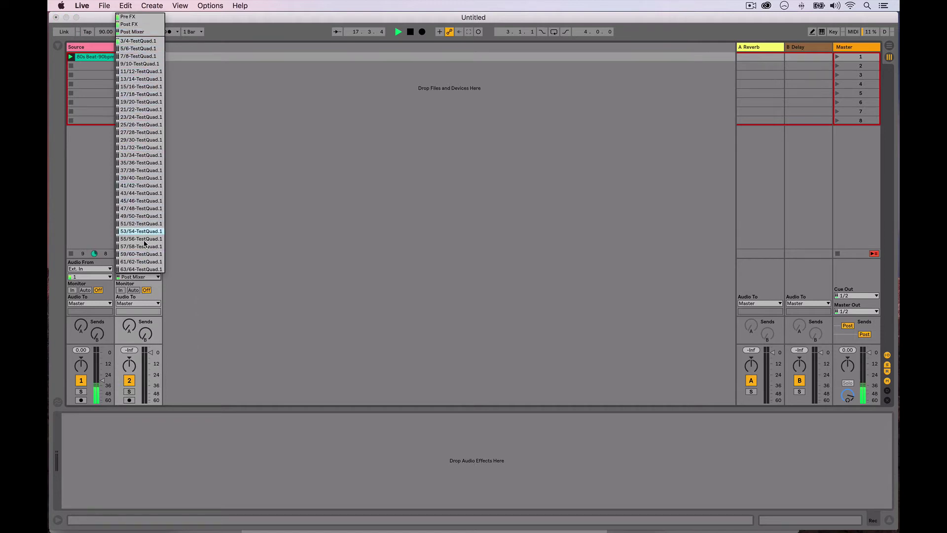
{"action": "left_click", "coordinate": [136, 41]}
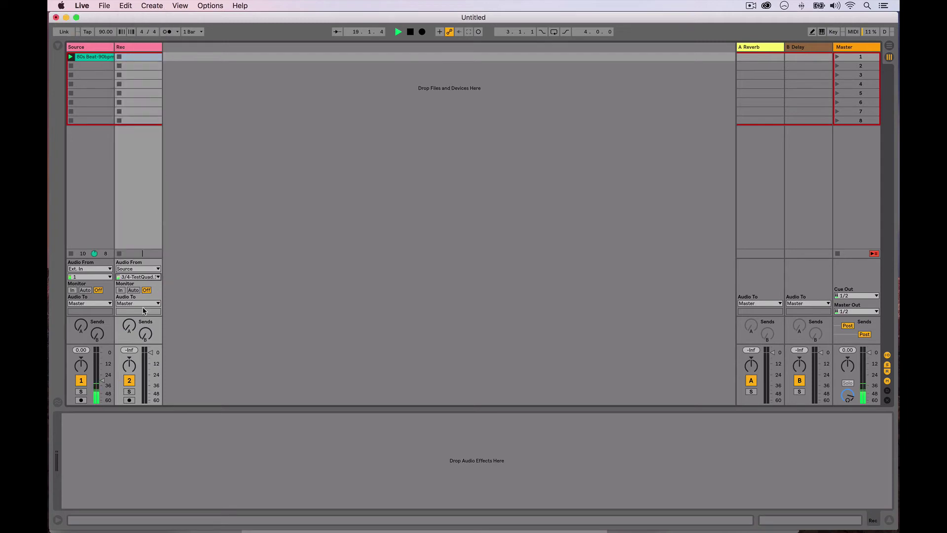
{"action": "left_click", "coordinate": [121, 290]}
- Turn the Rec track down to -19 dB and toggle its activator off and on
{"action": "left_click_drag", "start_coordinate": [150, 352], "coordinate": [155, 379]}
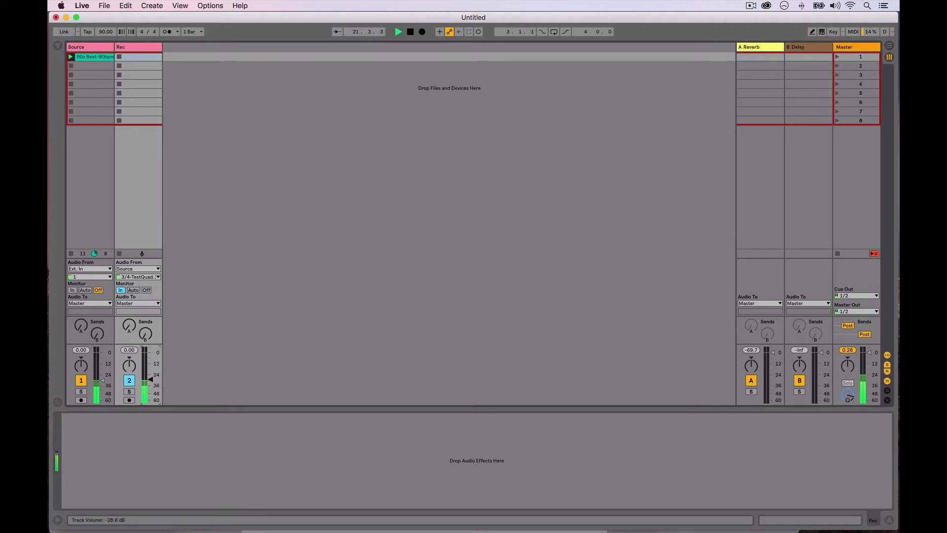
{"action": "left_click", "coordinate": [129, 381]}
{"action": "left_click", "coordinate": [129, 381]}
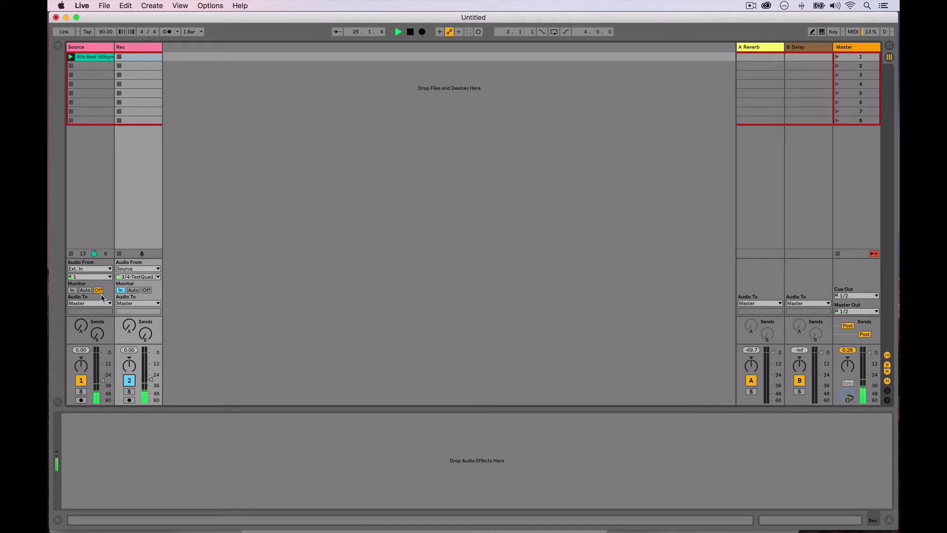
{"action": "left_click", "coordinate": [94, 197]}
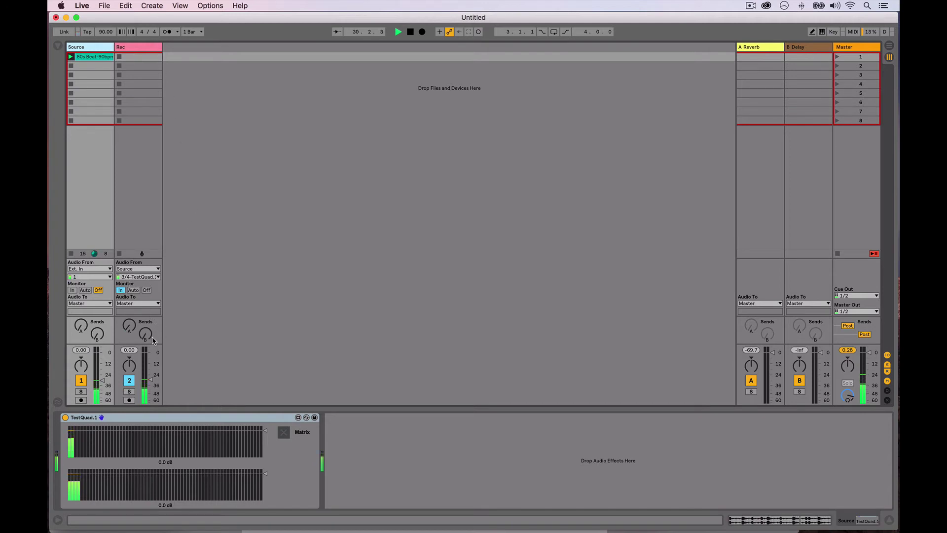
- Turn off two connections in the Source track's TestQuad.1 routing matrix
{"action": "left_click", "coordinate": [284, 432]}
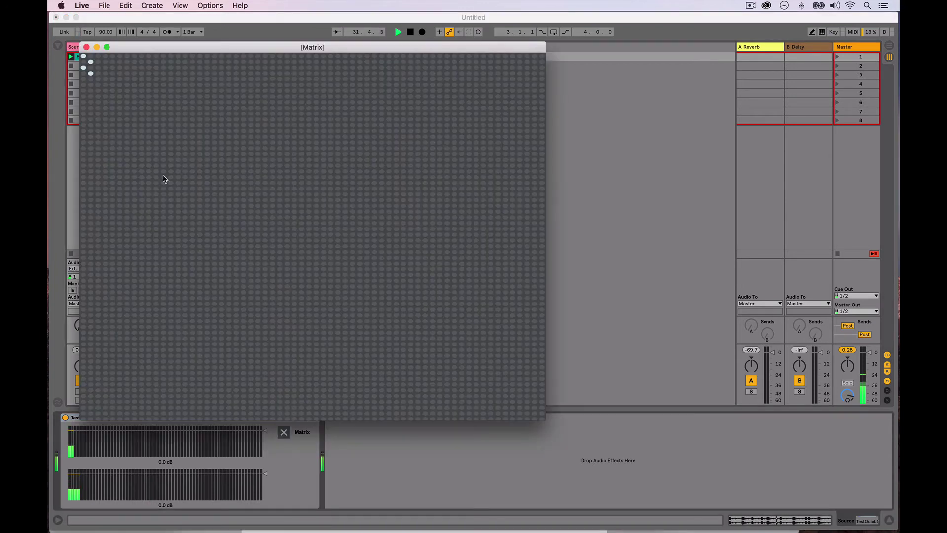
{"action": "left_click", "coordinate": [83, 67]}
{"action": "left_click", "coordinate": [91, 73]}
{"action": "left_click", "coordinate": [86, 47]}
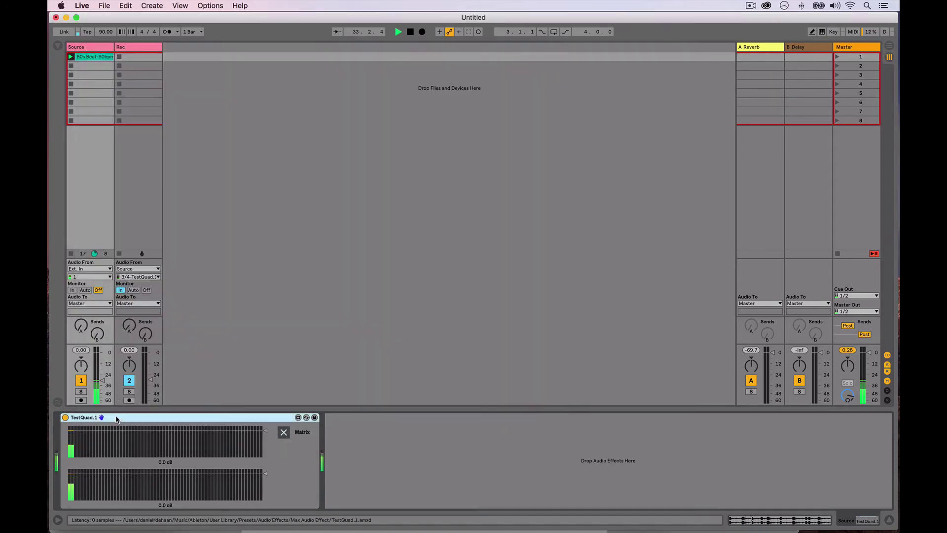
- Add TestQuad.1.amxd from the Max for Live collection to the Rec track
{"action": "left_click", "coordinate": [124, 56]}
{"action": "left_click", "coordinate": [59, 46]}
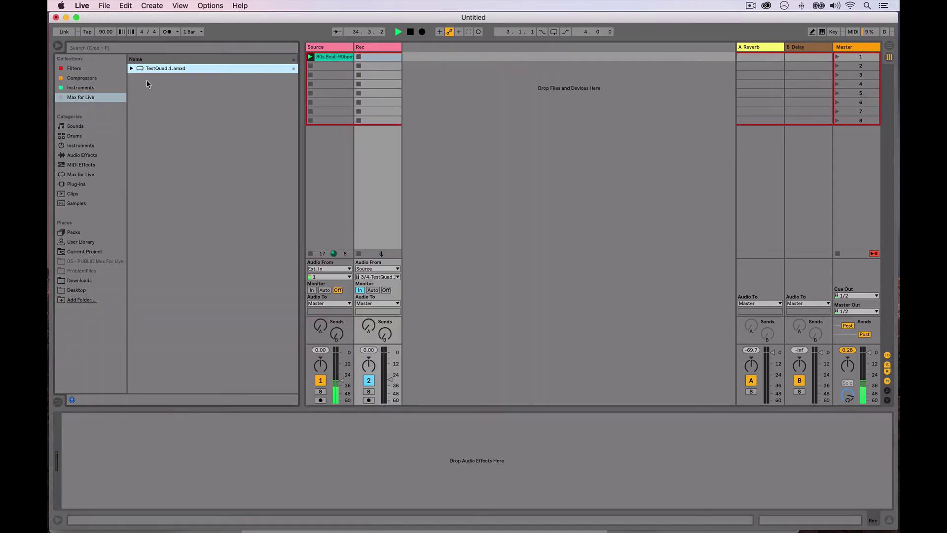
{"action": "left_click_drag", "start_coordinate": [148, 69], "coordinate": [123, 455]}
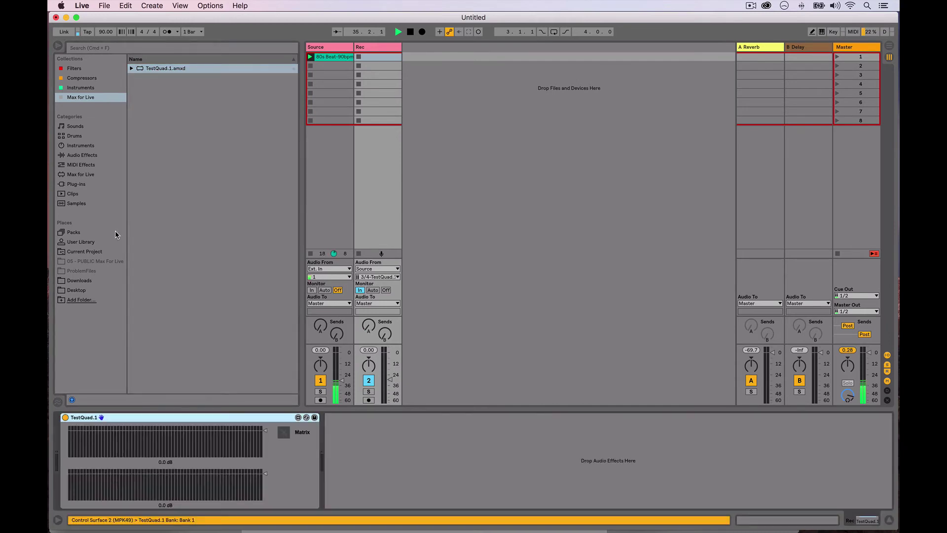
- Route the Source track's Audio To to Rec on channels 3/4-TestQuad.1
{"action": "left_click", "coordinate": [59, 46]}
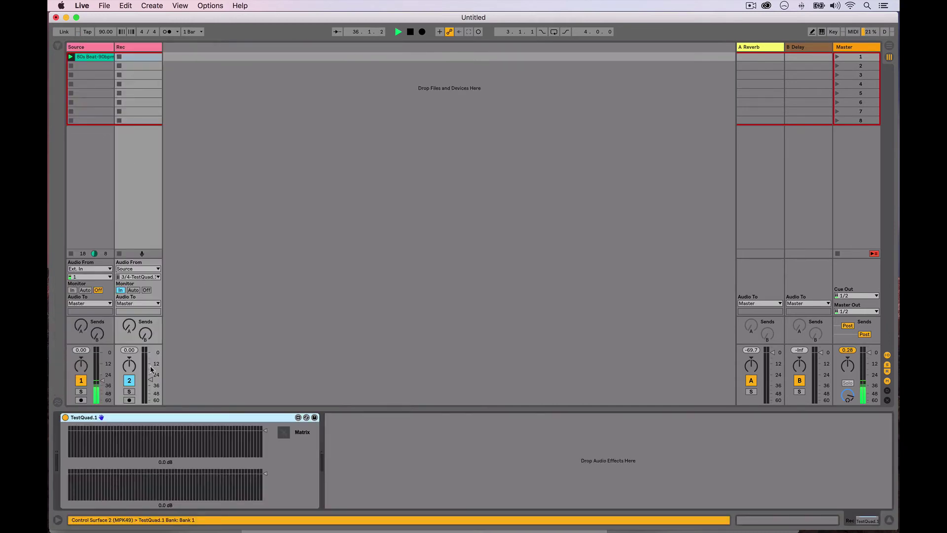
{"action": "left_click", "coordinate": [89, 303]}
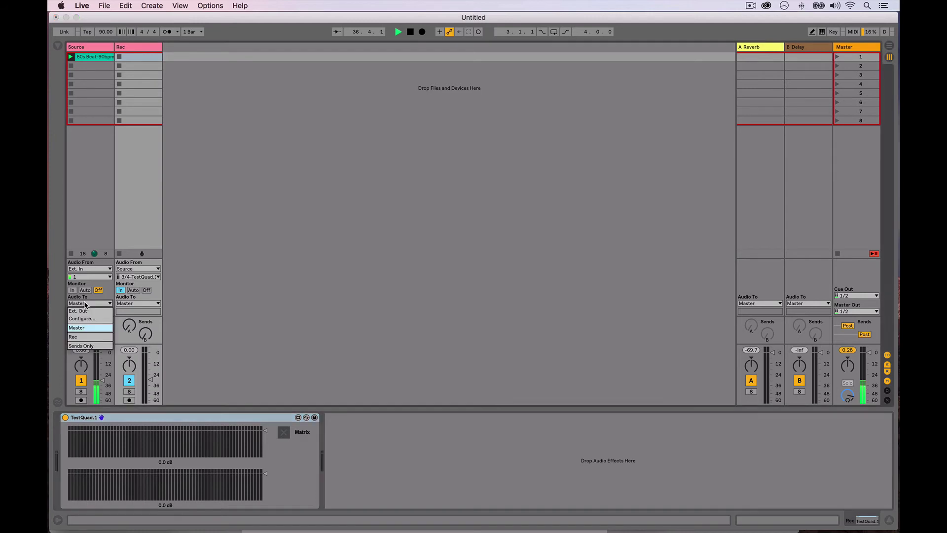
{"action": "left_click", "coordinate": [89, 311]}
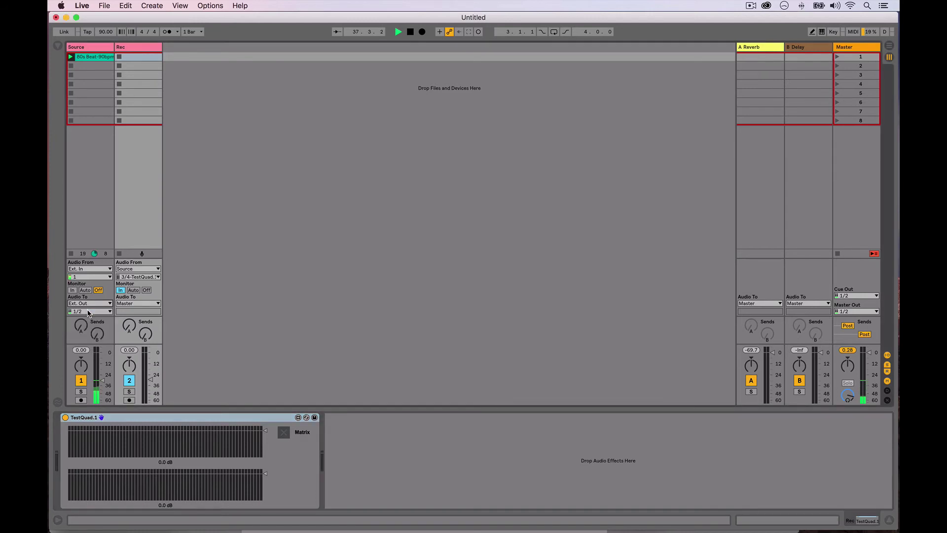
{"action": "left_click", "coordinate": [89, 303]}
{"action": "left_click", "coordinate": [90, 311]}
{"action": "left_click", "coordinate": [87, 303]}
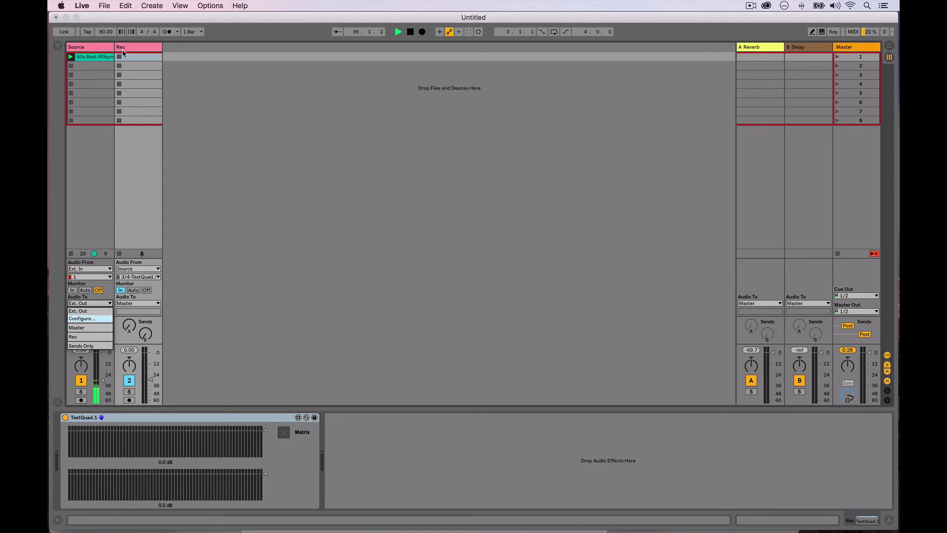
{"action": "left_click", "coordinate": [79, 338]}
{"action": "left_click", "coordinate": [85, 311]}
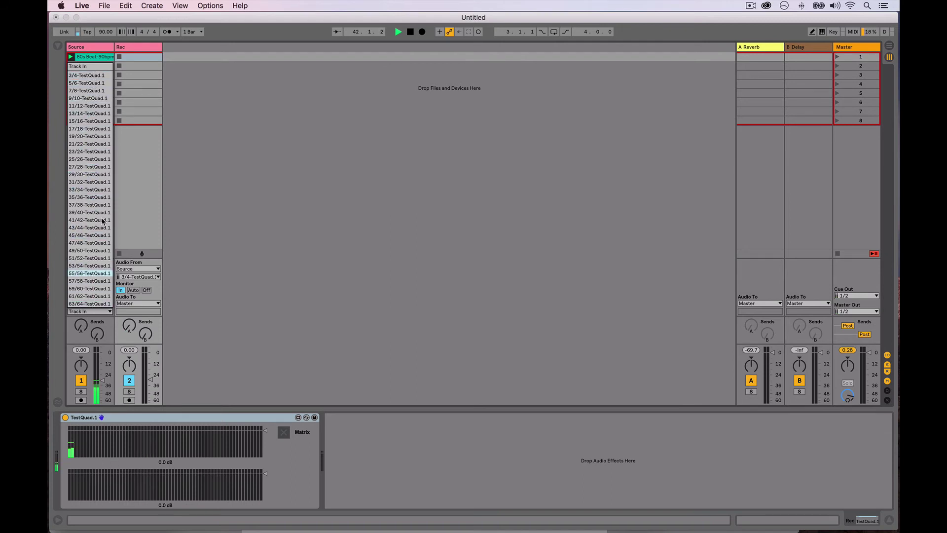
{"action": "left_click", "coordinate": [89, 77]}
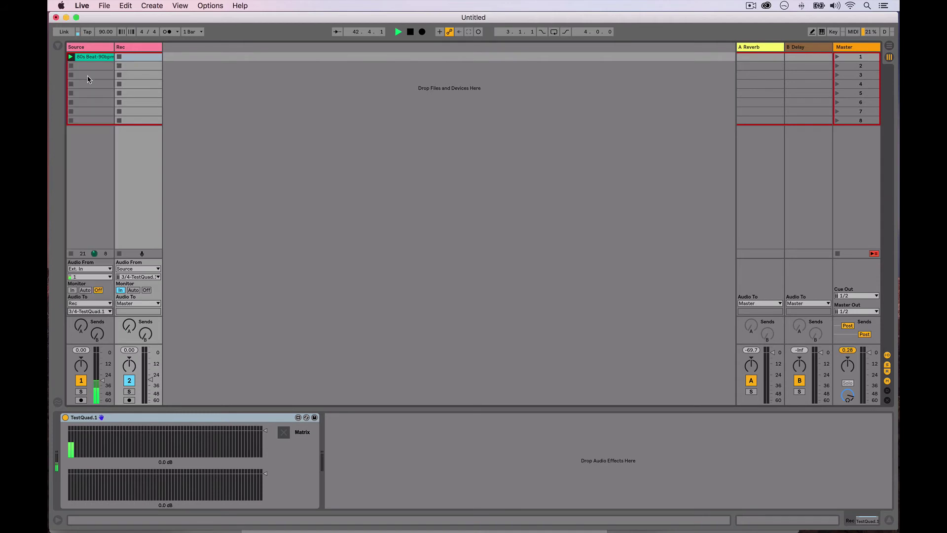
{"action": "left_click", "coordinate": [131, 49]}
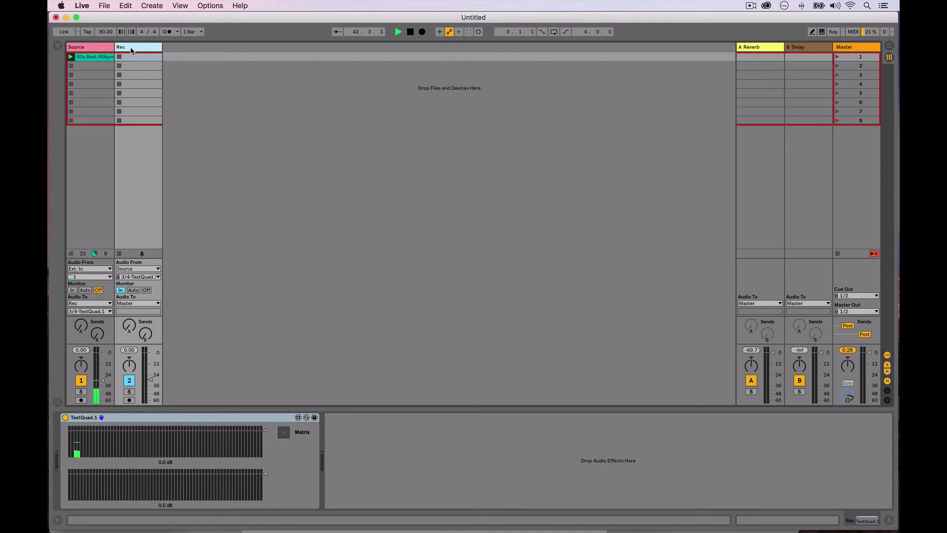
- Connect a channel pair in Rec's TestQuad.1 matrix and raise the Rec fader from about -28.6 dB
{"action": "left_click", "coordinate": [284, 432]}
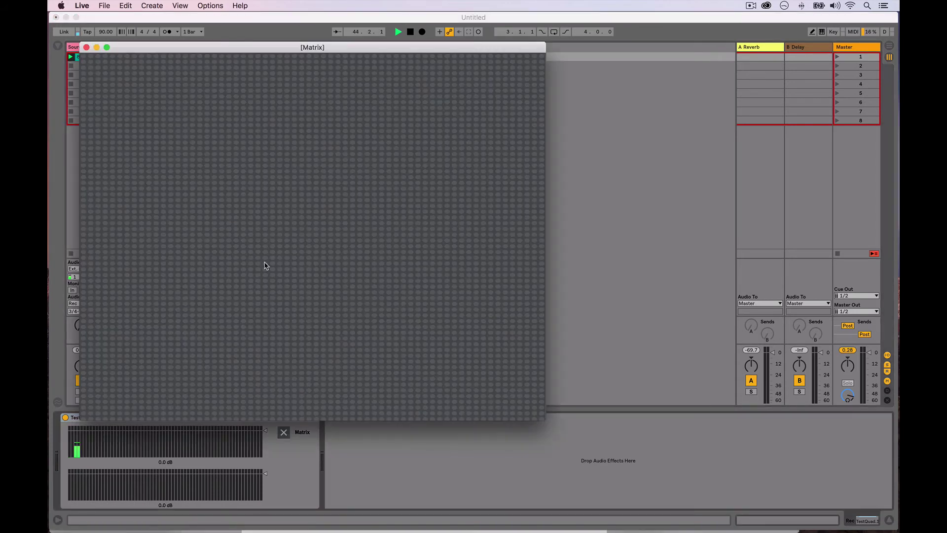
{"action": "left_click_drag", "start_coordinate": [124, 57], "coordinate": [274, 82]}
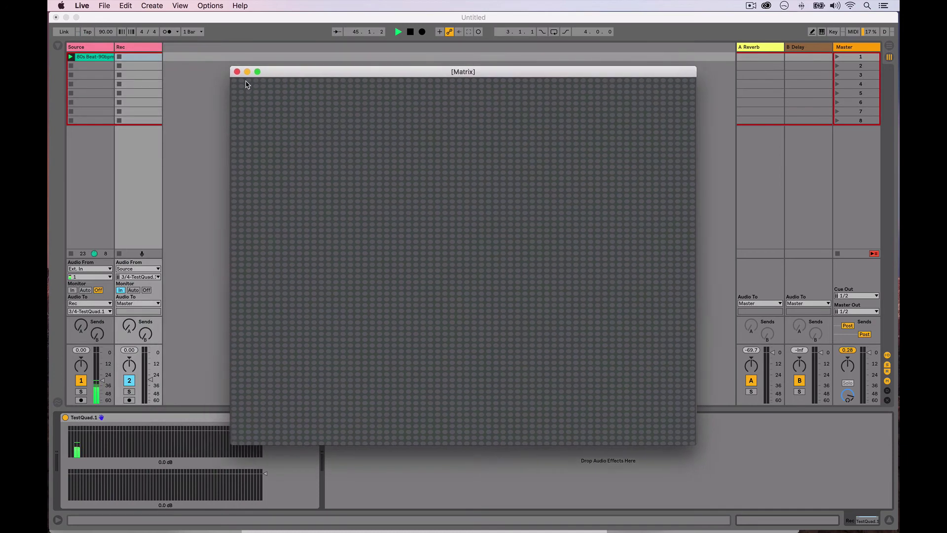
{"action": "left_click", "coordinate": [248, 81]}
{"action": "left_click", "coordinate": [236, 72]}
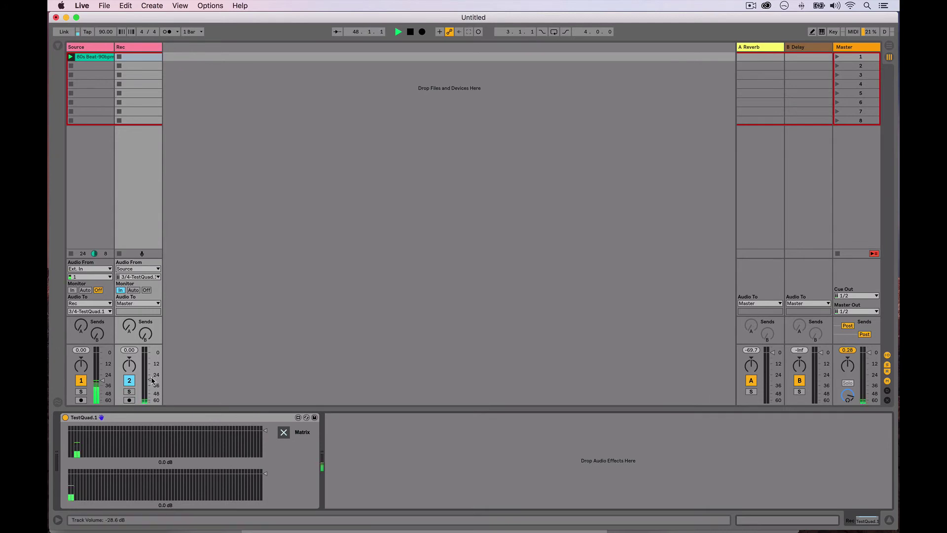
{"action": "left_click_drag", "start_coordinate": [150, 378], "coordinate": [151, 357]}
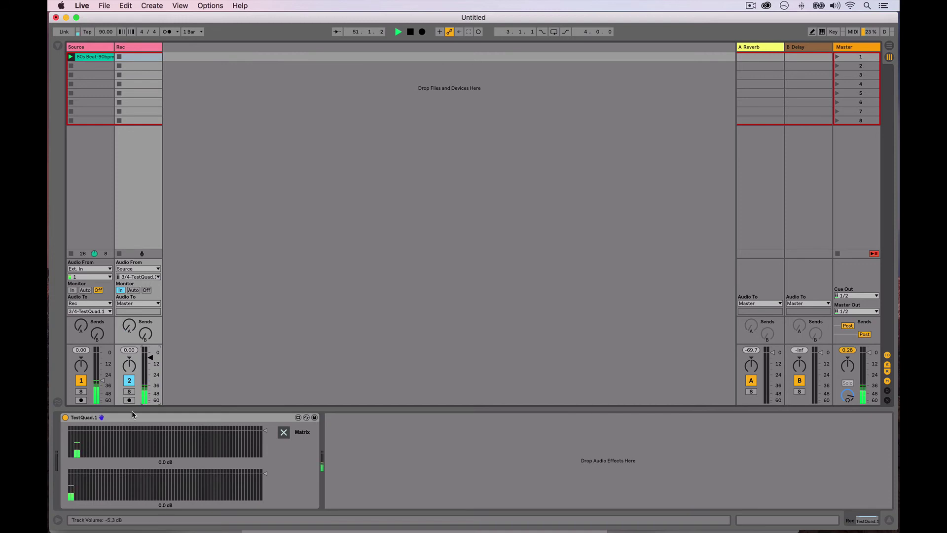
- Set the Rec track's Audio From to No Input
{"action": "left_click", "coordinate": [132, 268]}
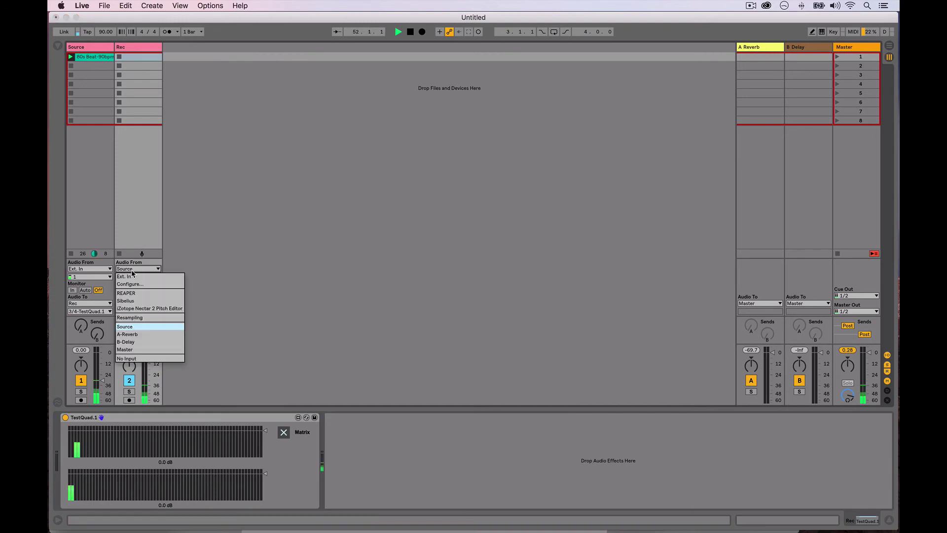
{"action": "left_click", "coordinate": [131, 359]}
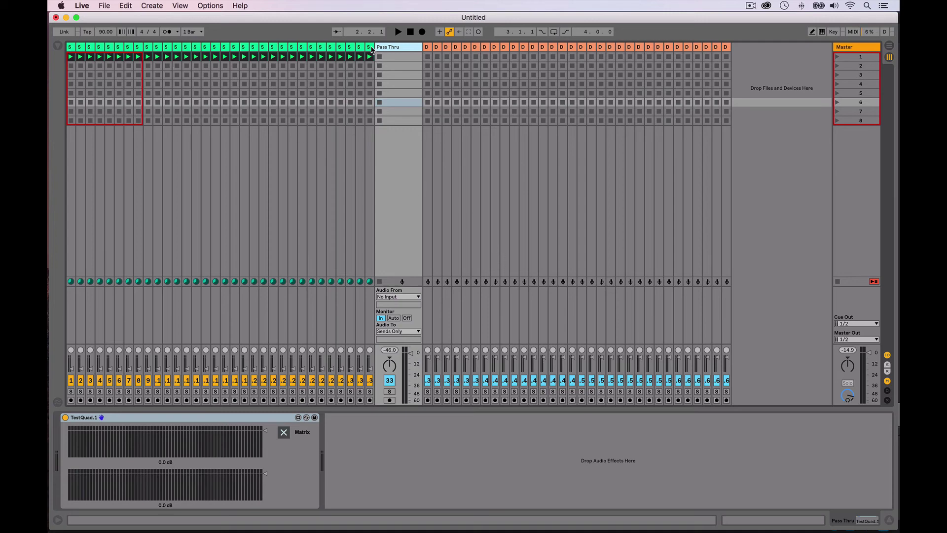
- Select all Source tracks and widen their headers to reveal their routing into Pass Thru
{"action": "left_click", "coordinate": [70, 49]}
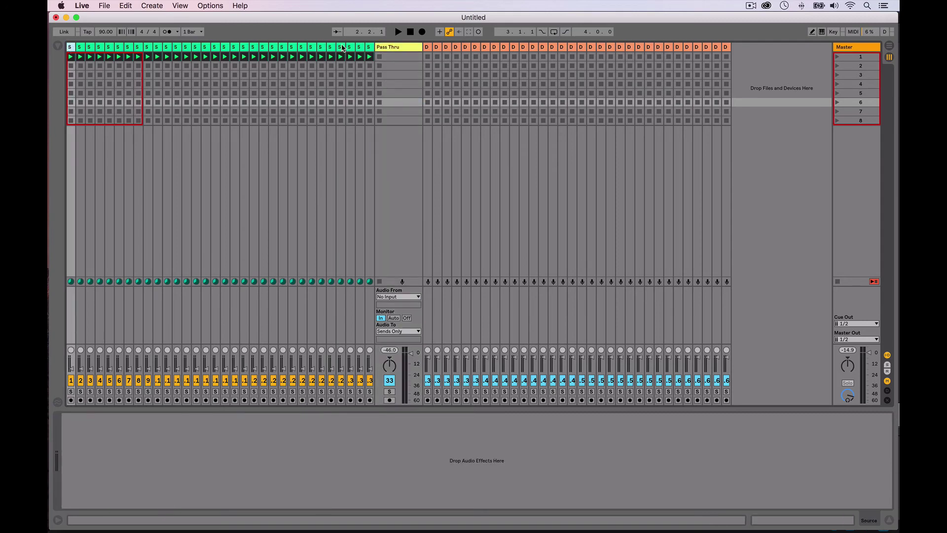
{"action": "left_click", "coordinate": [371, 49], "text": "shift"}
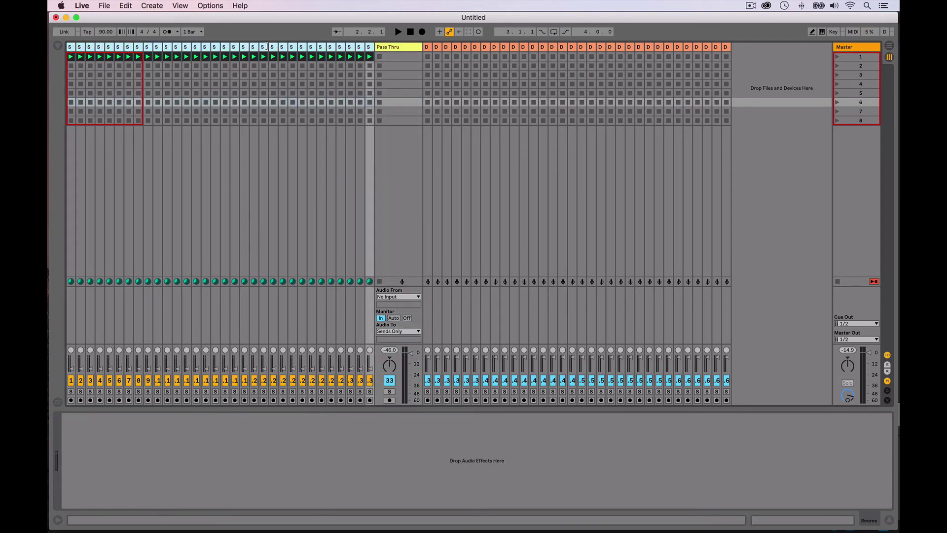
{"action": "left_click_drag", "start_coordinate": [266, 46], "coordinate": [296, 52]}
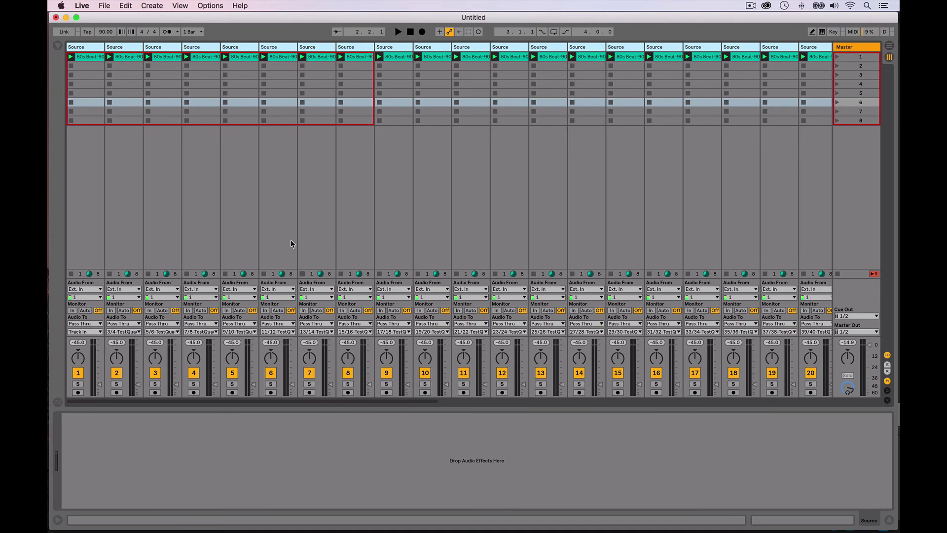
{"action": "left_click", "coordinate": [272, 49]}
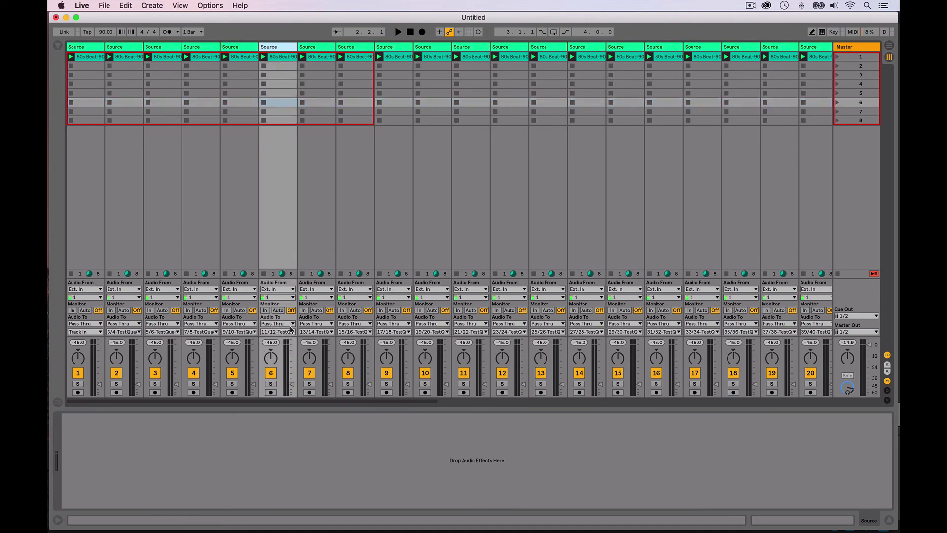
- Select the Pass Thru track and focus its TestQuad.1 device
{"action": "scroll", "coordinate": [444, 250], "scroll_direction": "right", "scroll_amount": 15}
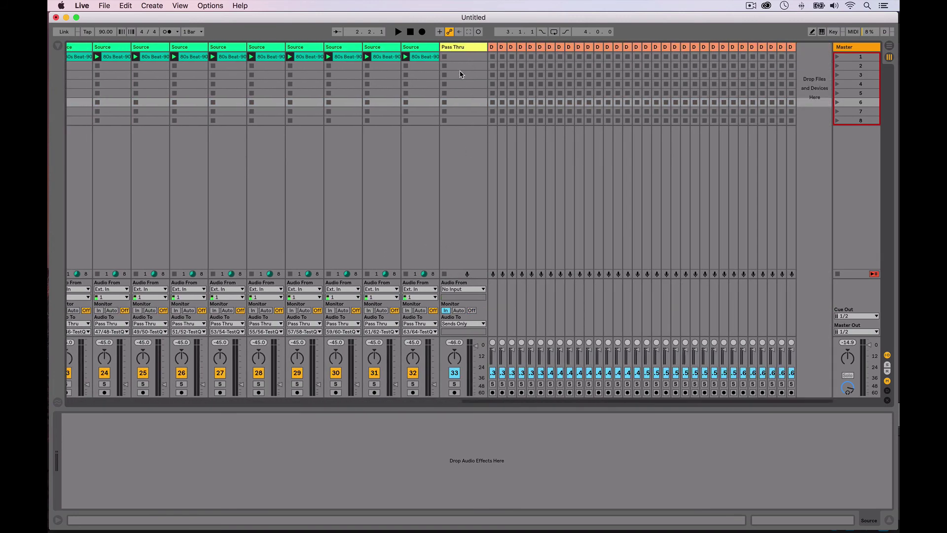
{"action": "left_click", "coordinate": [459, 50]}
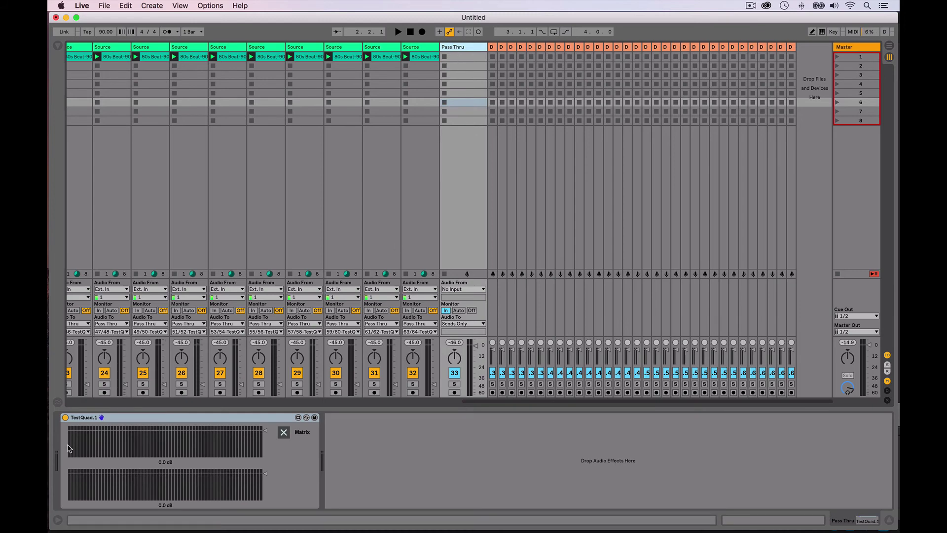
{"action": "left_click", "coordinate": [97, 436]}
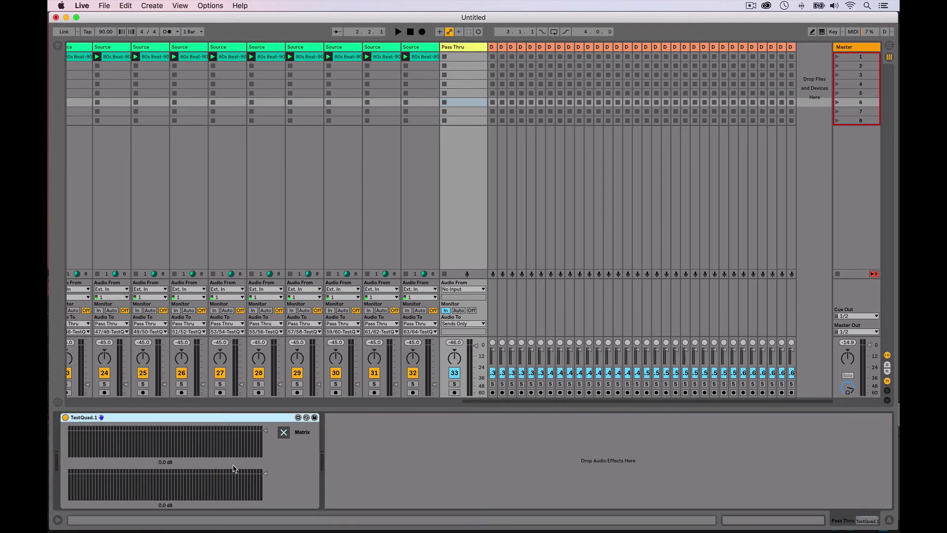
{"action": "left_click", "coordinate": [284, 433]}
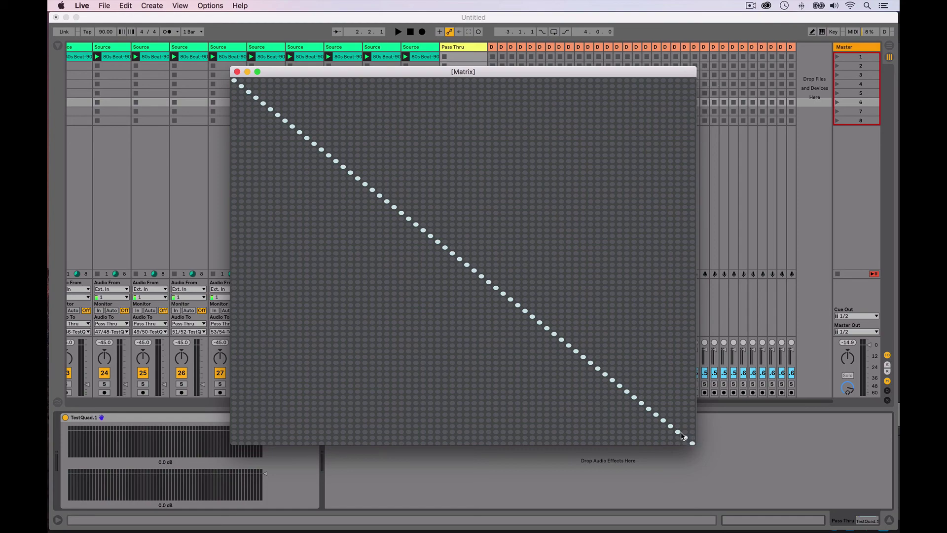
{"action": "left_click", "coordinate": [236, 72]}
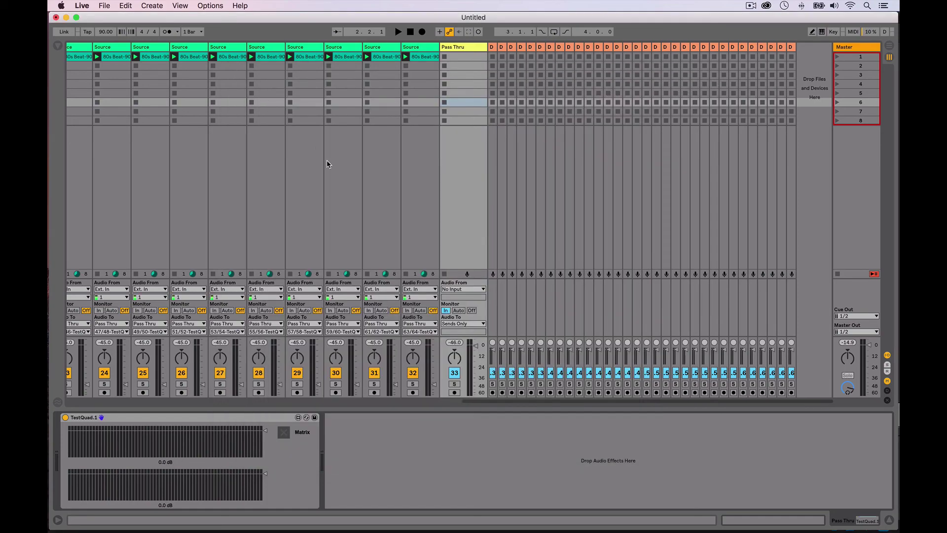
{"action": "key", "text": "space"}
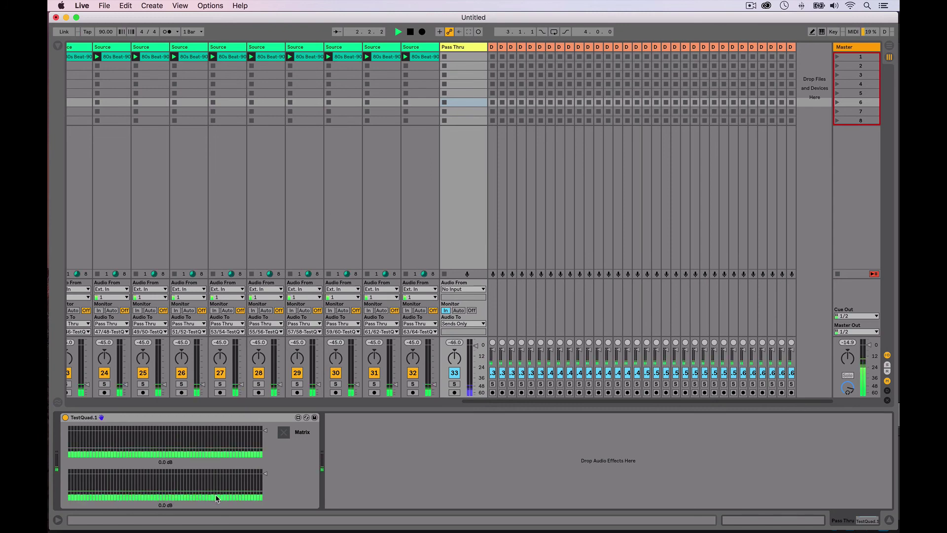
{"action": "key", "text": "space"}
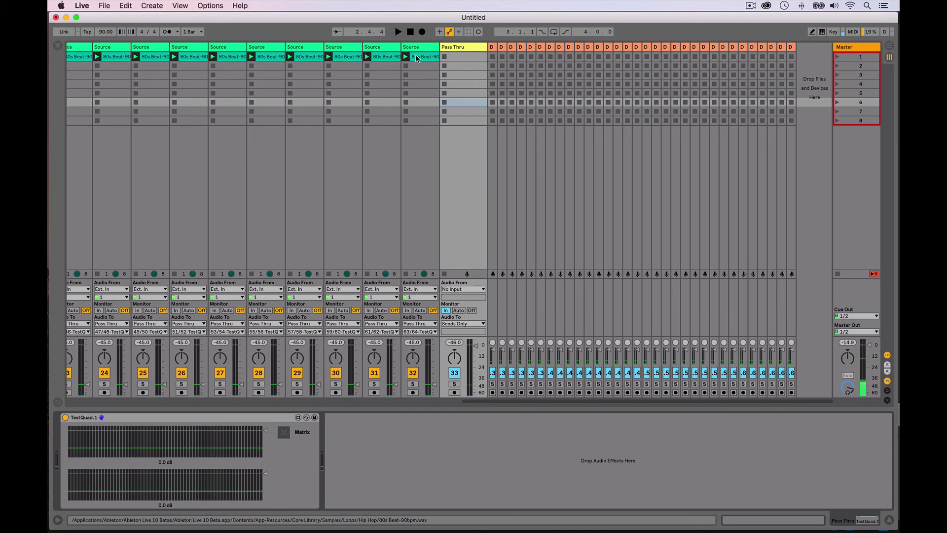
- Select Destination tracks 34 onward and widen them to show their Pass Thru input routing
{"action": "left_click", "coordinate": [417, 59]}
{"action": "scroll", "coordinate": [257, 55], "scroll_direction": "left", "scroll_amount": 20}
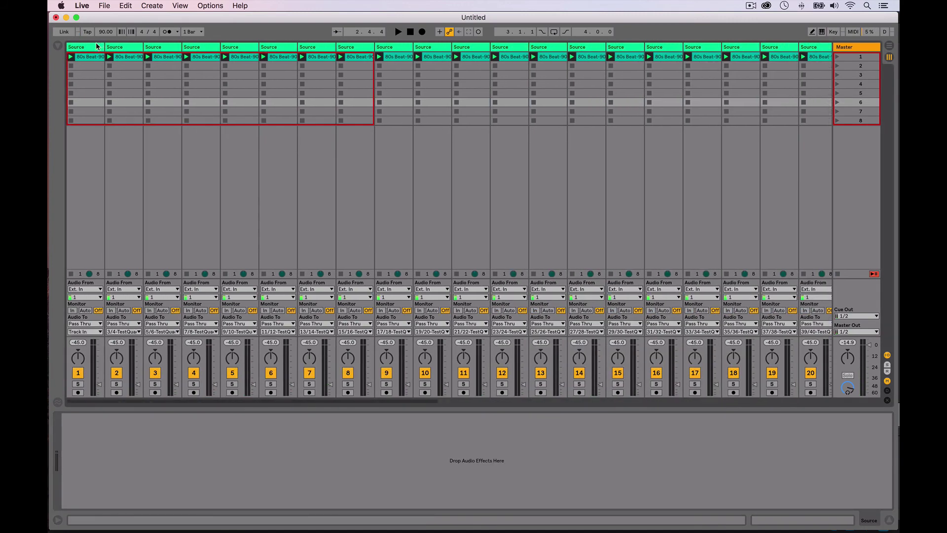
{"action": "left_click", "coordinate": [100, 47]}
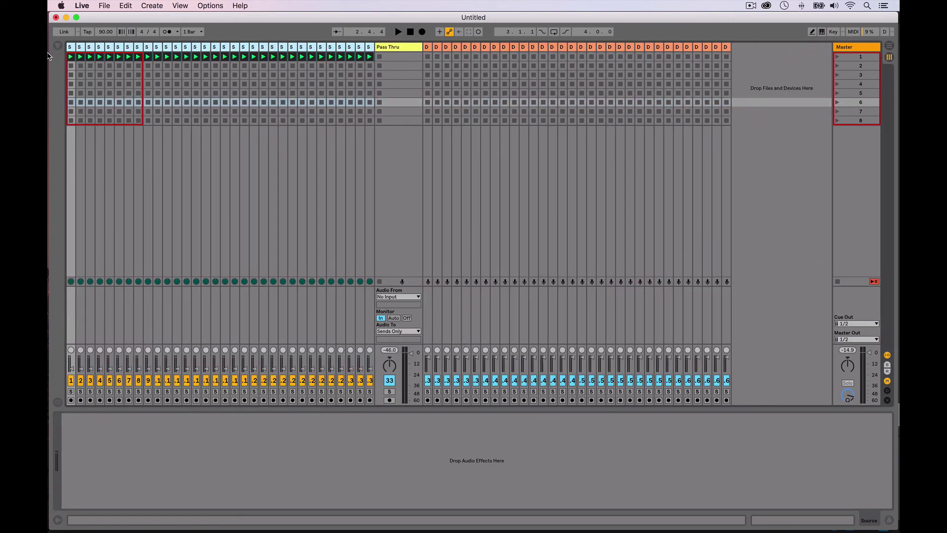
{"action": "left_click", "coordinate": [426, 49]}
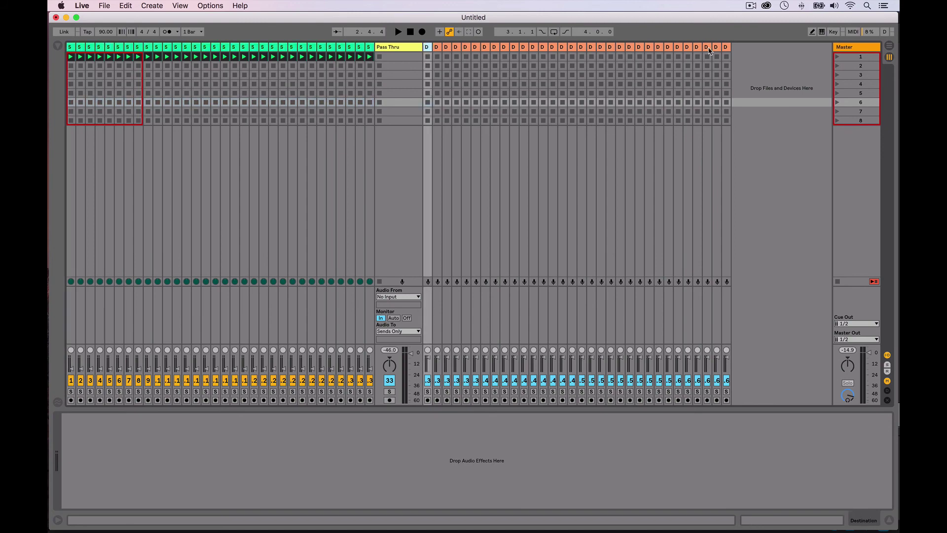
{"action": "left_click", "coordinate": [727, 48], "text": "shift"}
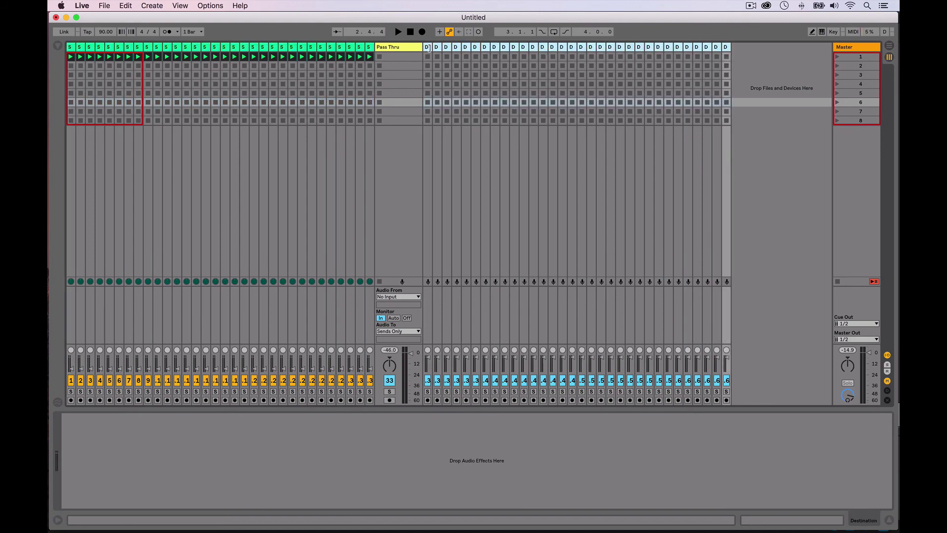
{"action": "left_click_drag", "start_coordinate": [427, 49], "coordinate": [480, 64]}
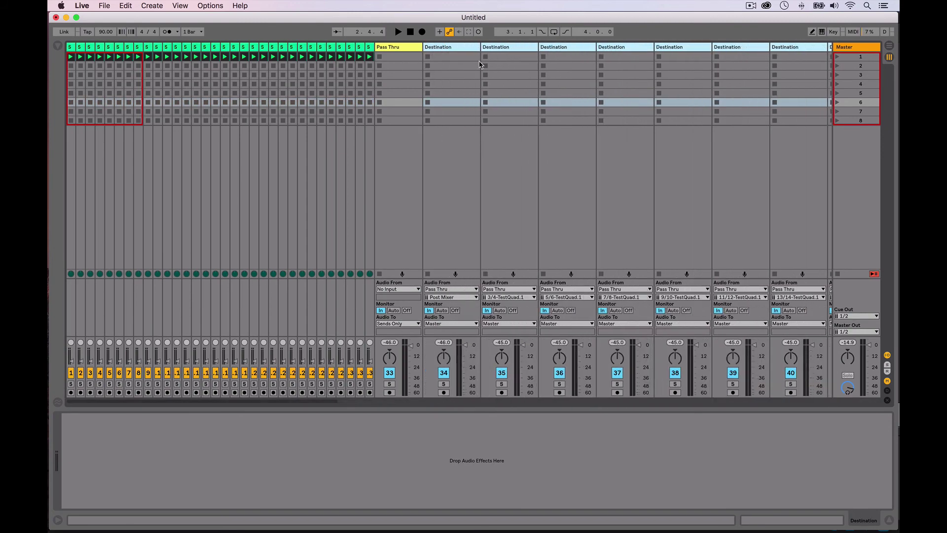
- Check the channel-pair routing on tracks 34, 35 and 36, then start playback
{"action": "left_click", "coordinate": [447, 59]}
{"action": "left_click", "coordinate": [517, 48]}
{"action": "left_click", "coordinate": [574, 47]}
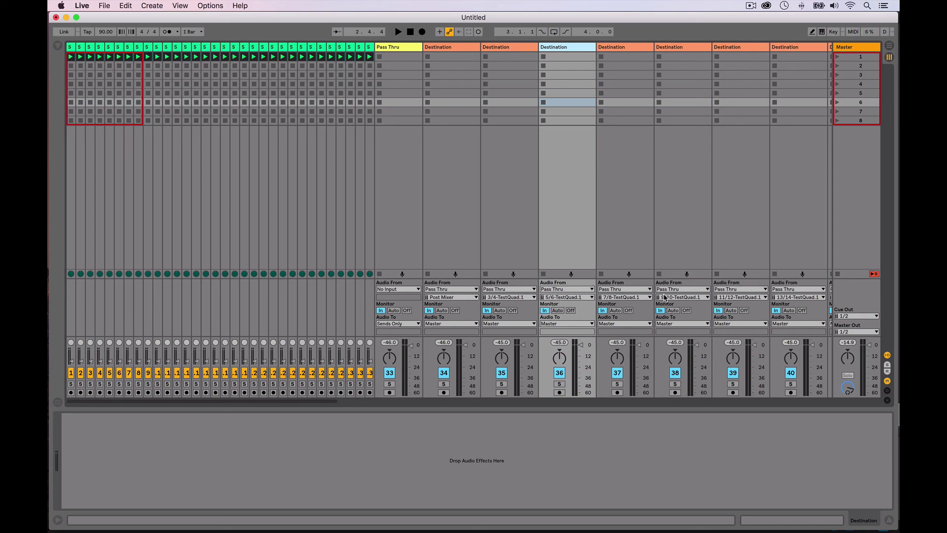
{"action": "scroll", "coordinate": [664, 296], "scroll_direction": "right", "scroll_amount": 15}
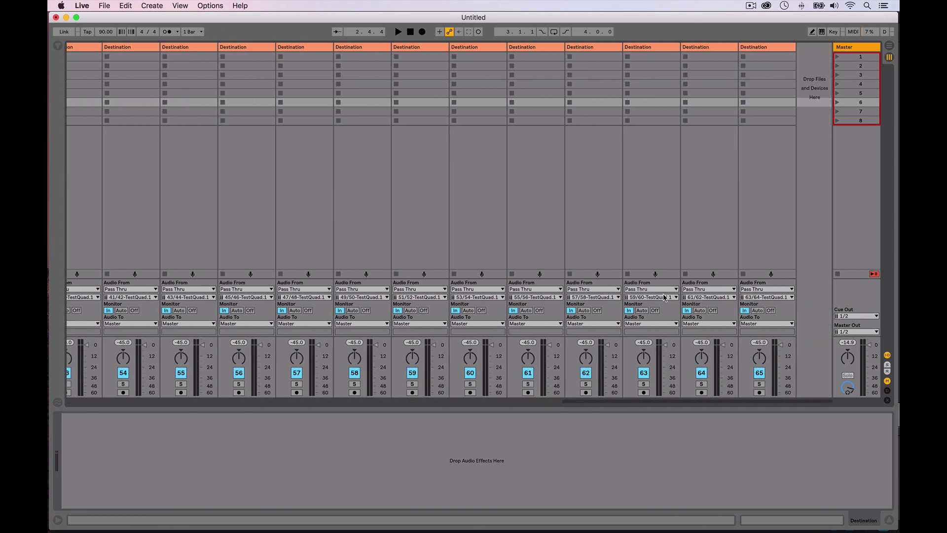
{"action": "scroll", "coordinate": [665, 297], "scroll_direction": "left", "scroll_amount": 15}
{"action": "key", "text": "space"}
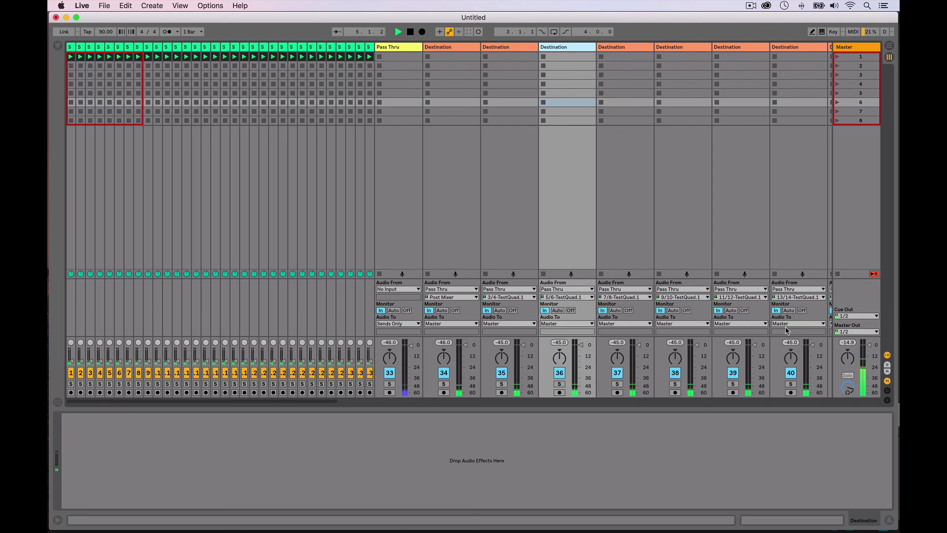
- Check the last Destination tracks' meters up to track 65, then stop playback
{"action": "scroll", "coordinate": [786, 329], "scroll_direction": "right", "scroll_amount": 10}
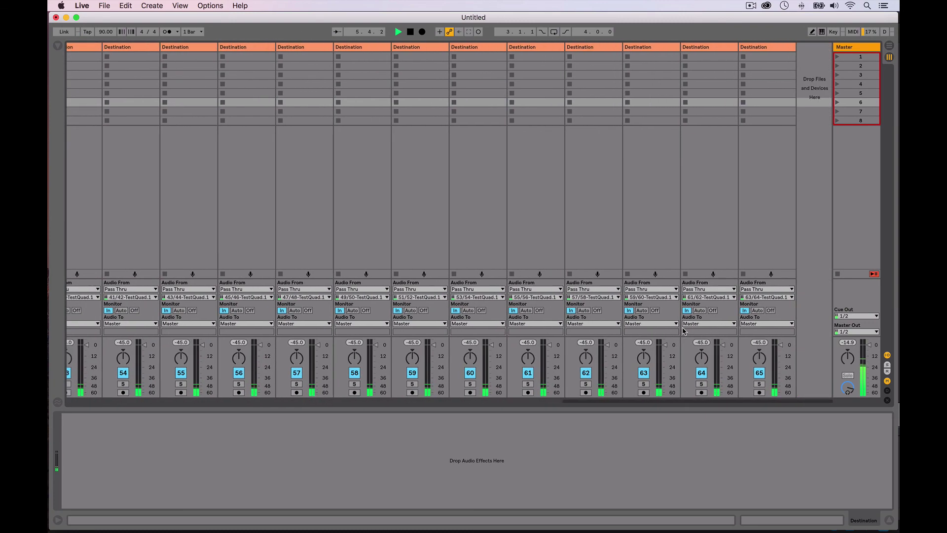
{"action": "key", "text": "space"}
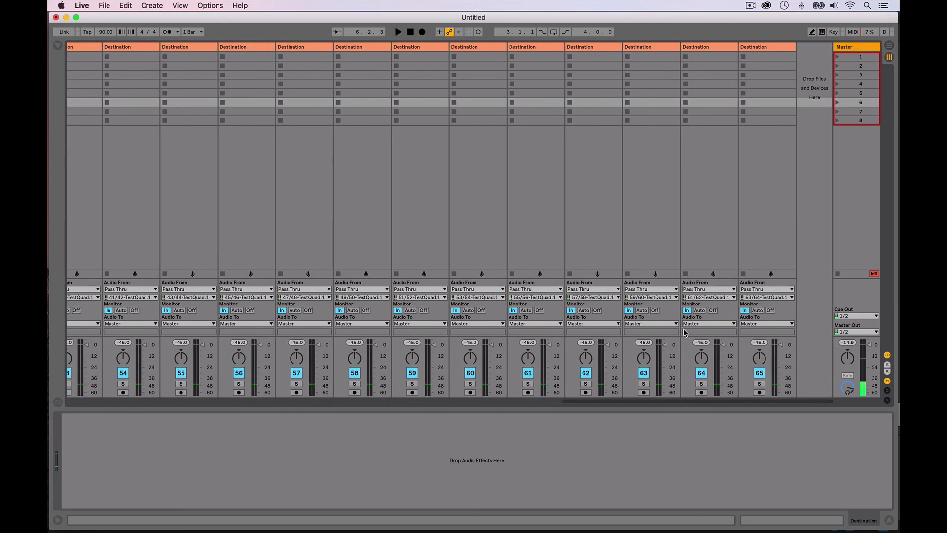
{"action": "scroll", "coordinate": [629, 292], "scroll_direction": "left", "scroll_amount": 10}
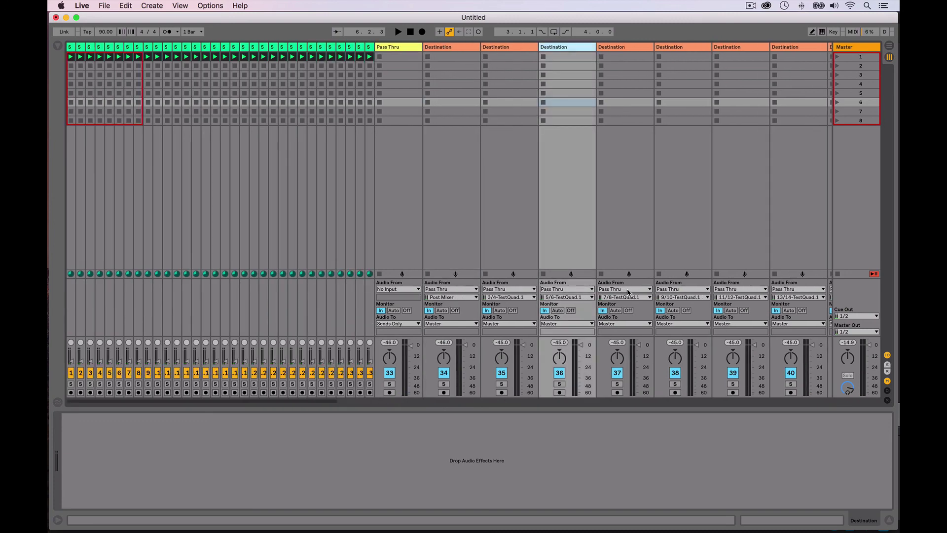